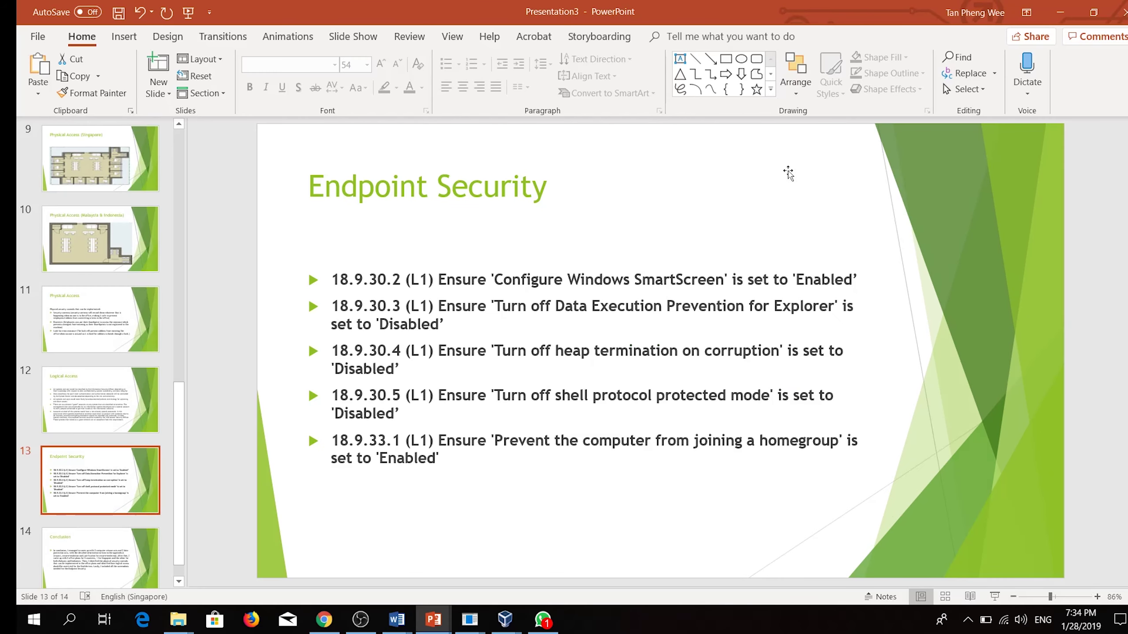
Bring the Project_Baseline VM forward and open report item 18.9.30.2, Configure Windows SmartScreen.
left_click(504, 620)
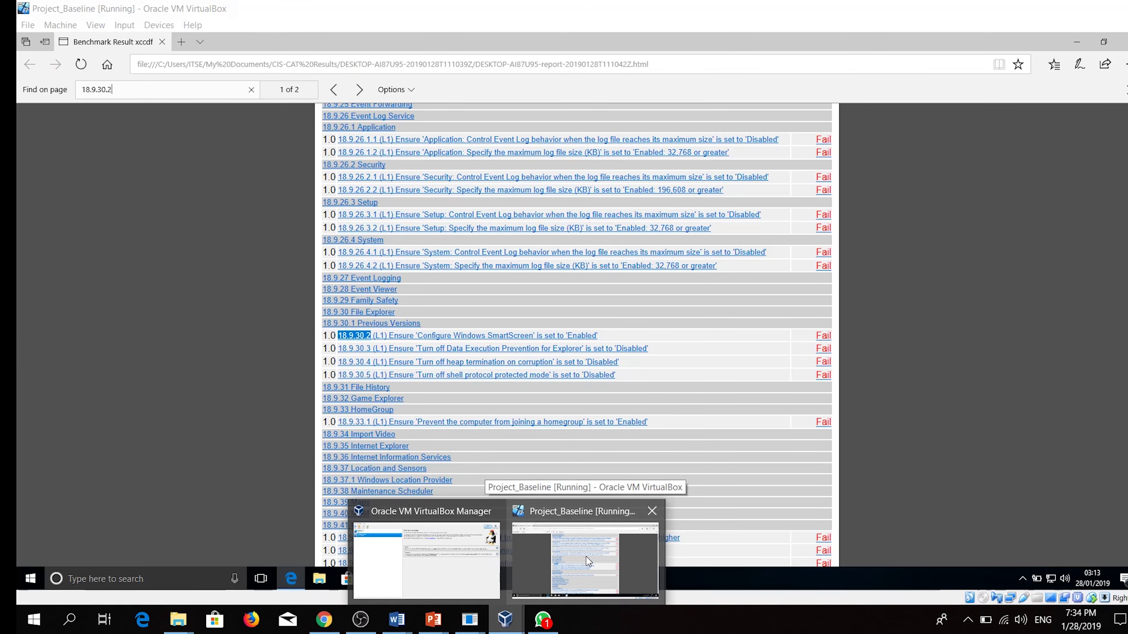
left_click(586, 557)
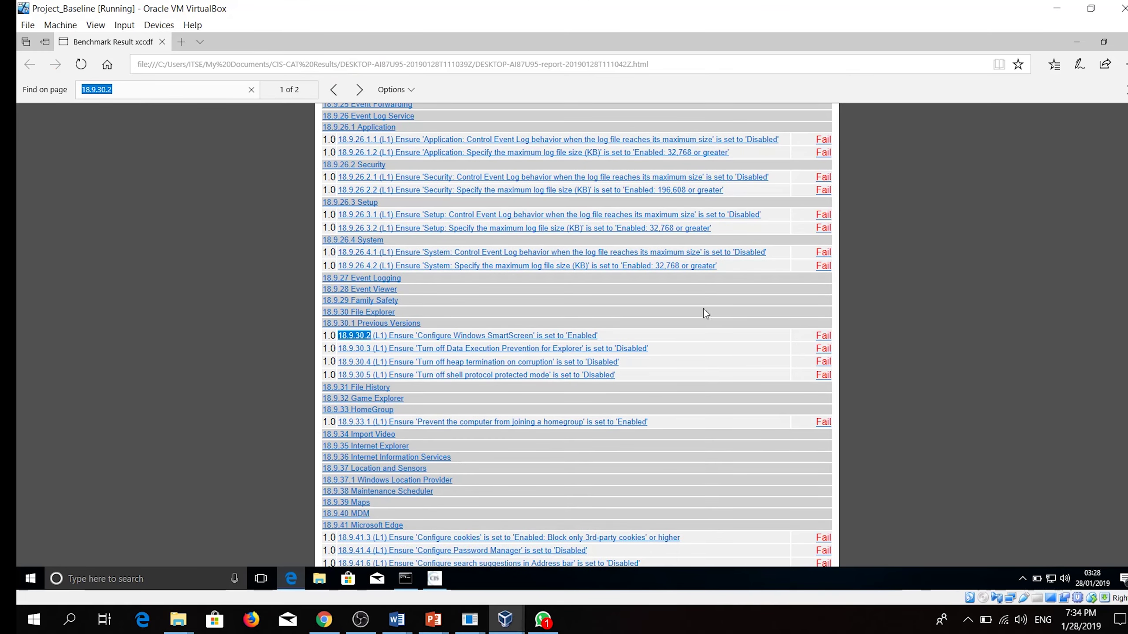
left_click(459, 337)
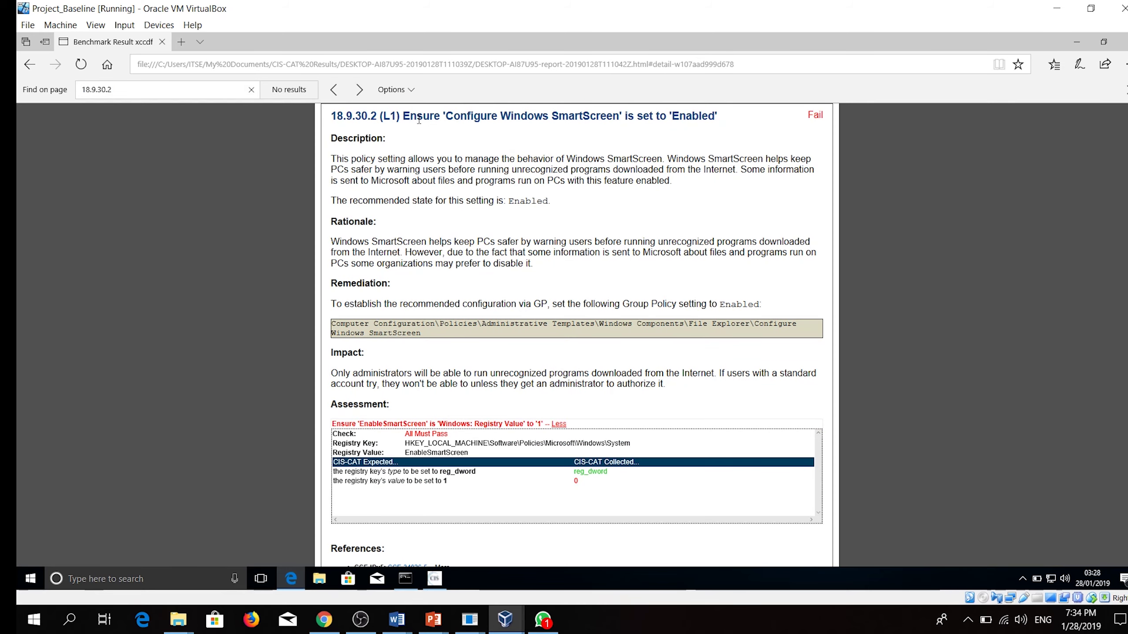
left_click_drag(403, 117, 552, 121)
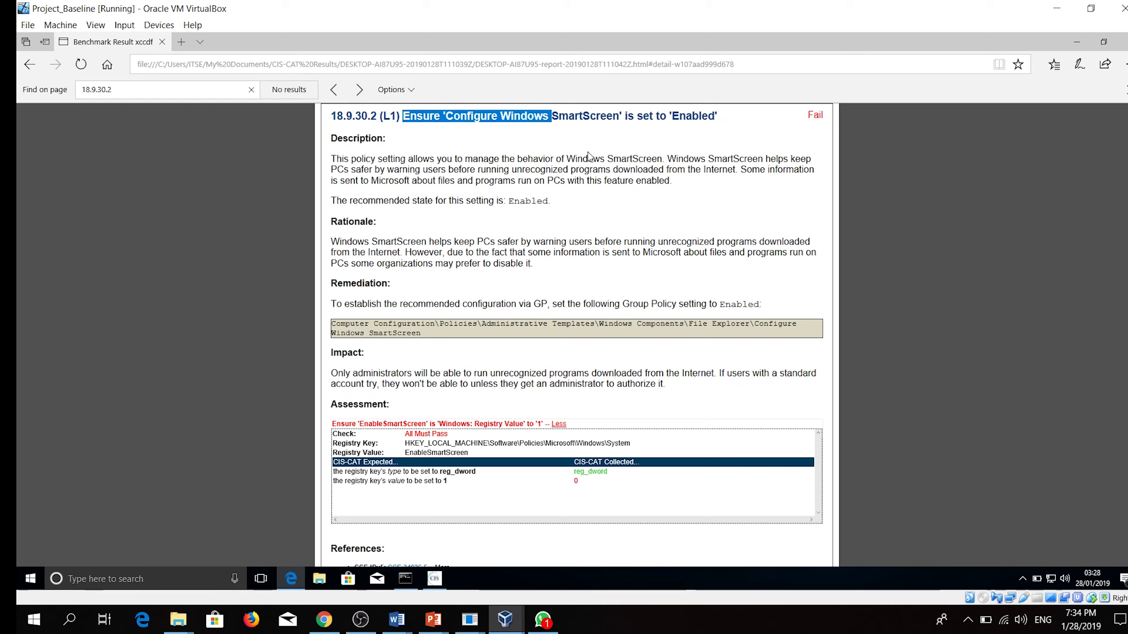
left_click(603, 148)
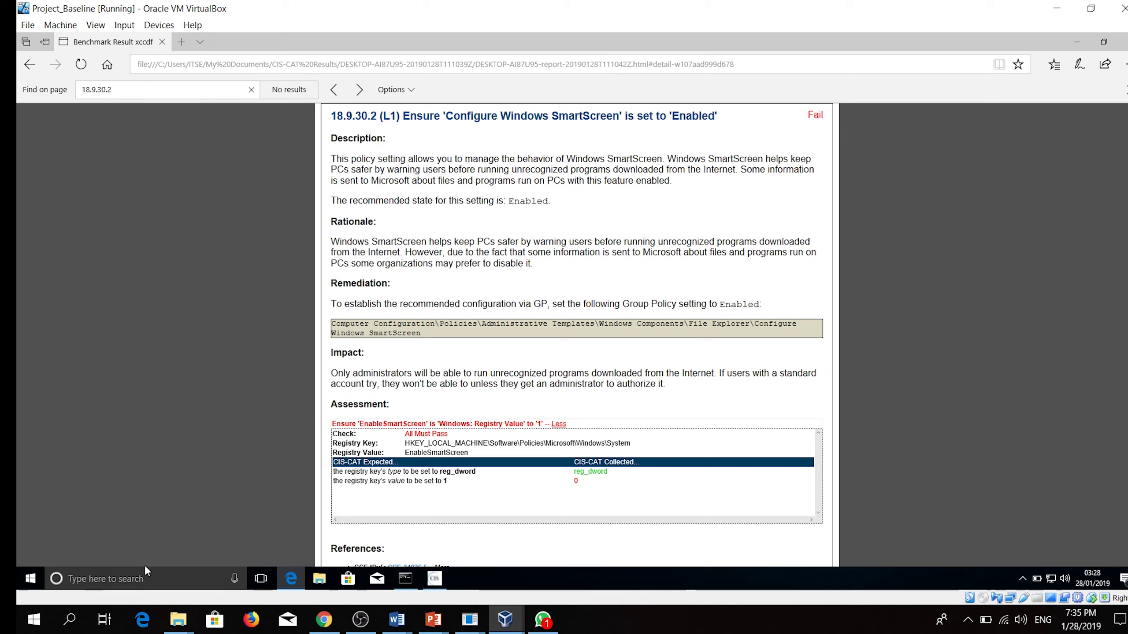
Search Windows for 'edit group' and launch the Local Group Policy Editor.
left_click(133, 579)
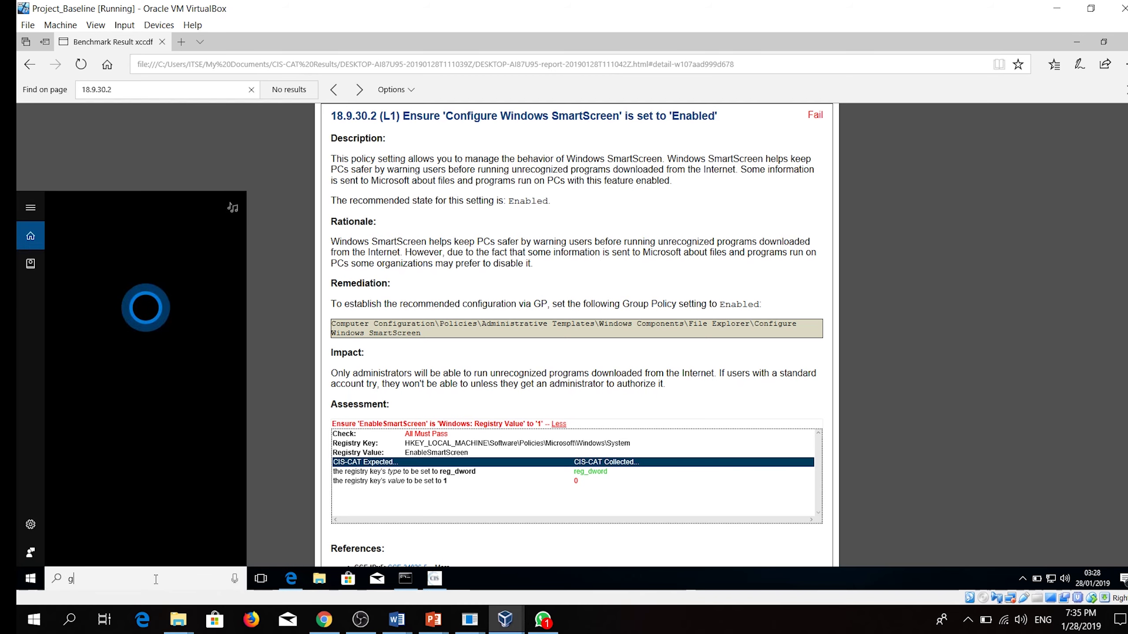
type("g")
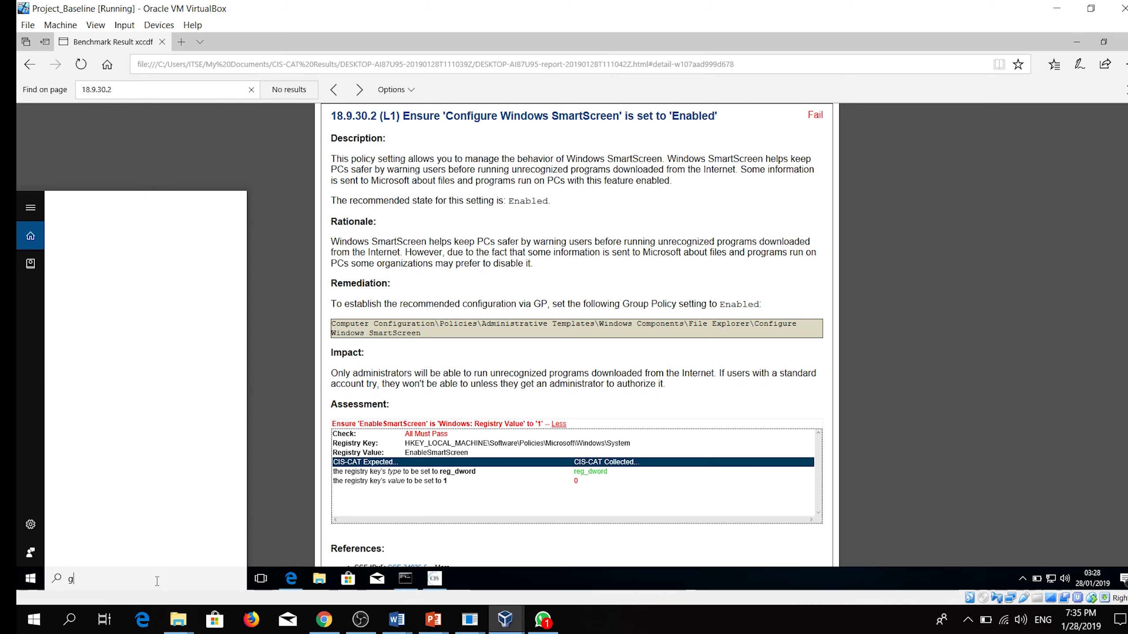
type("rou")
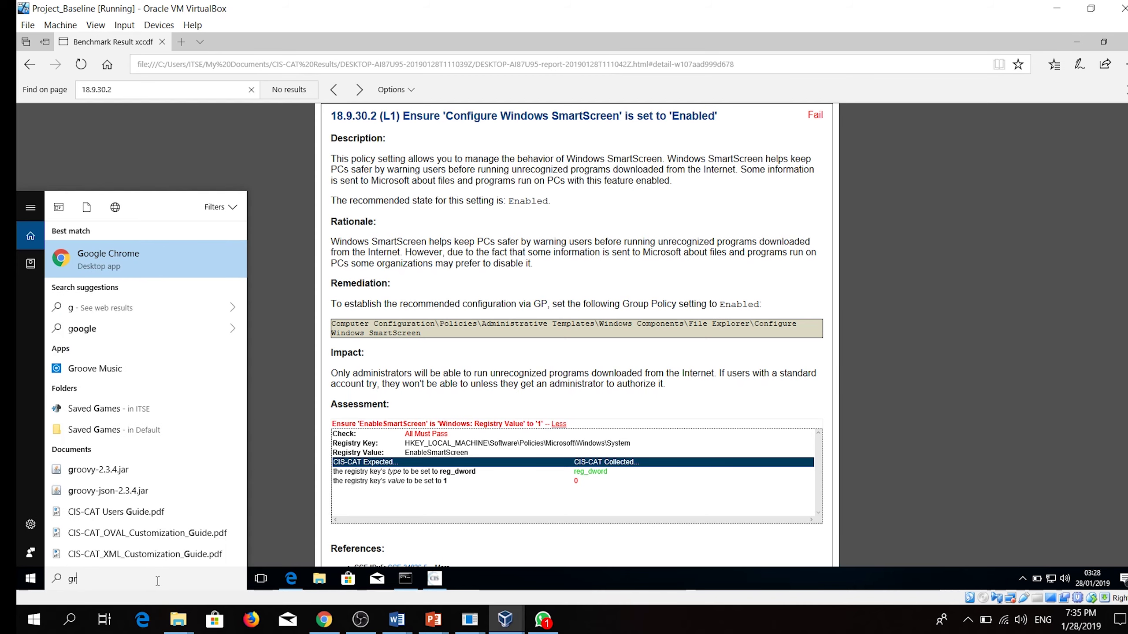
key("BackSpace")
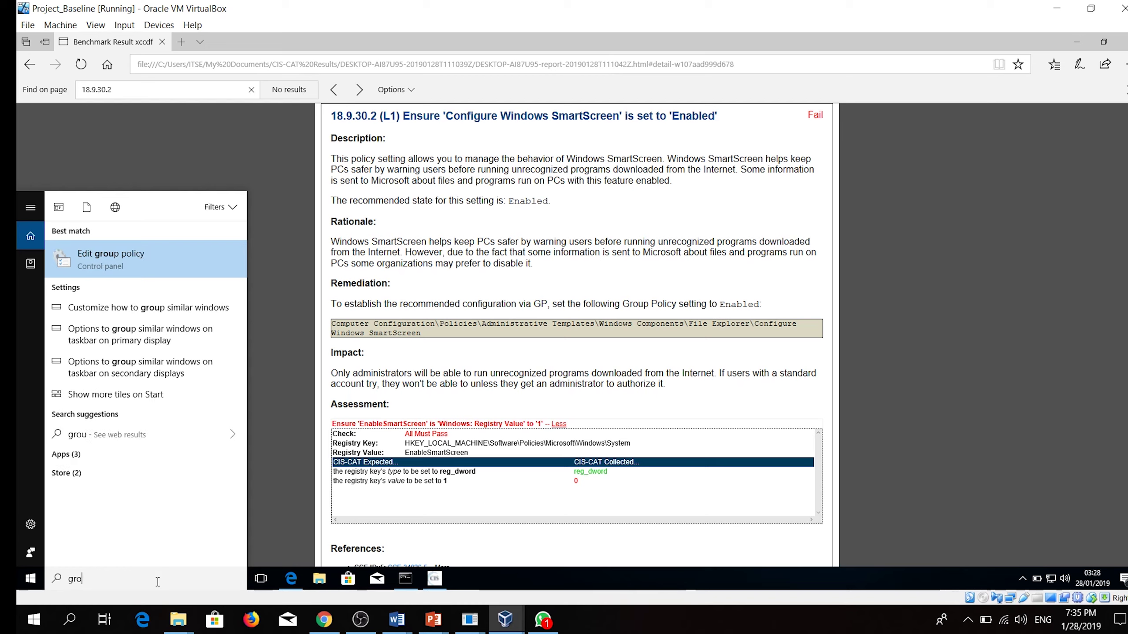
key("BackSpace")
key("BackSpace")
key("BackSpace")
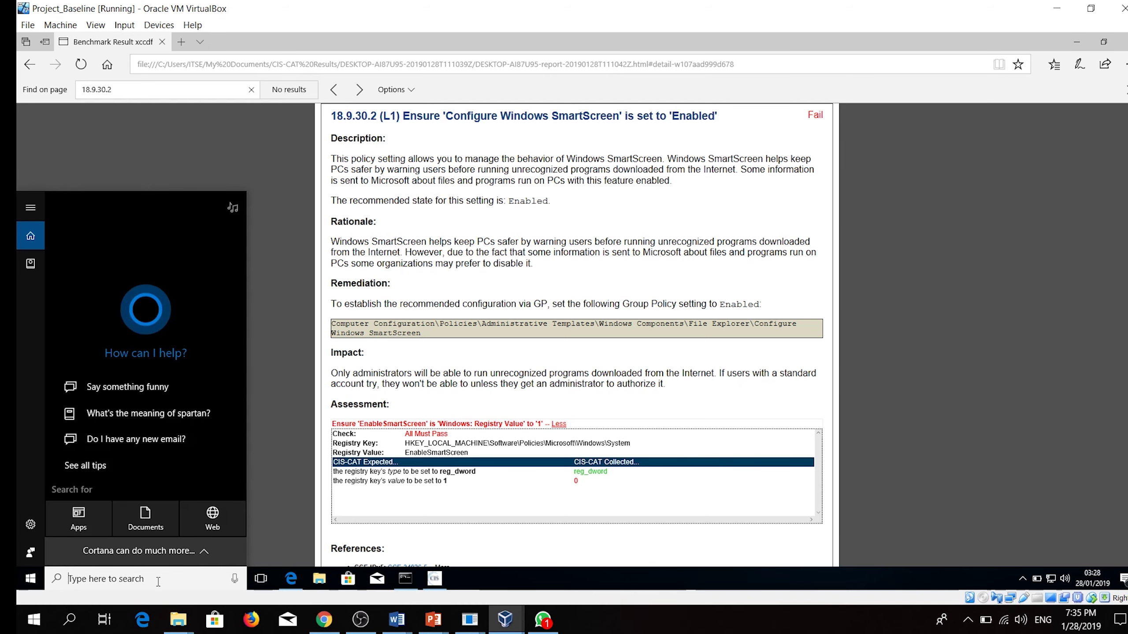
type("edit ")
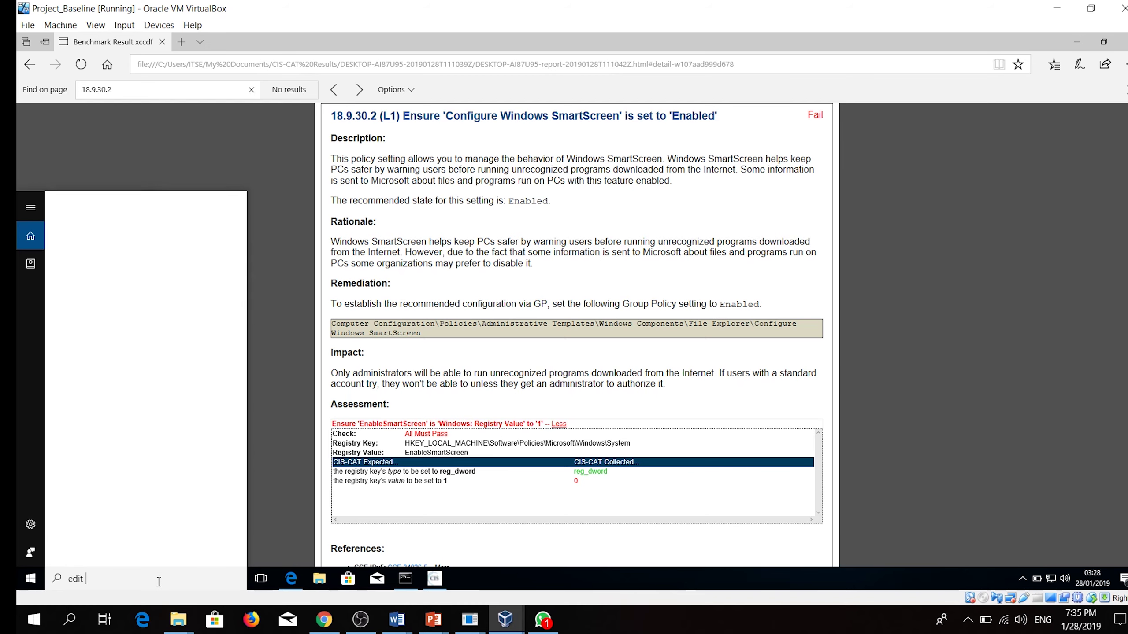
type("group")
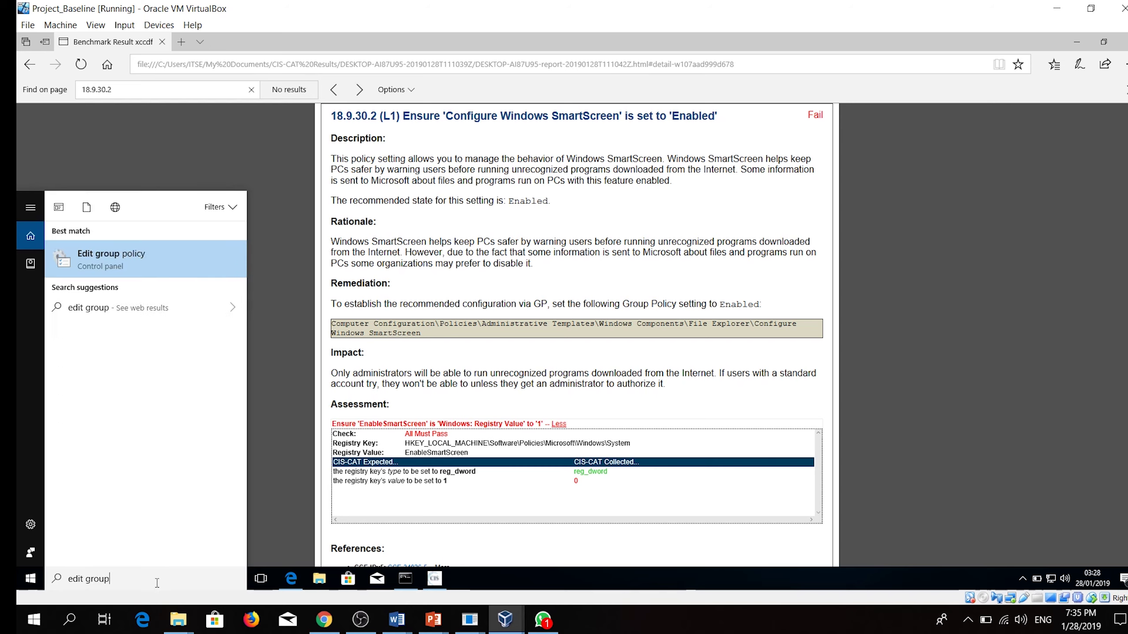
key("Return")
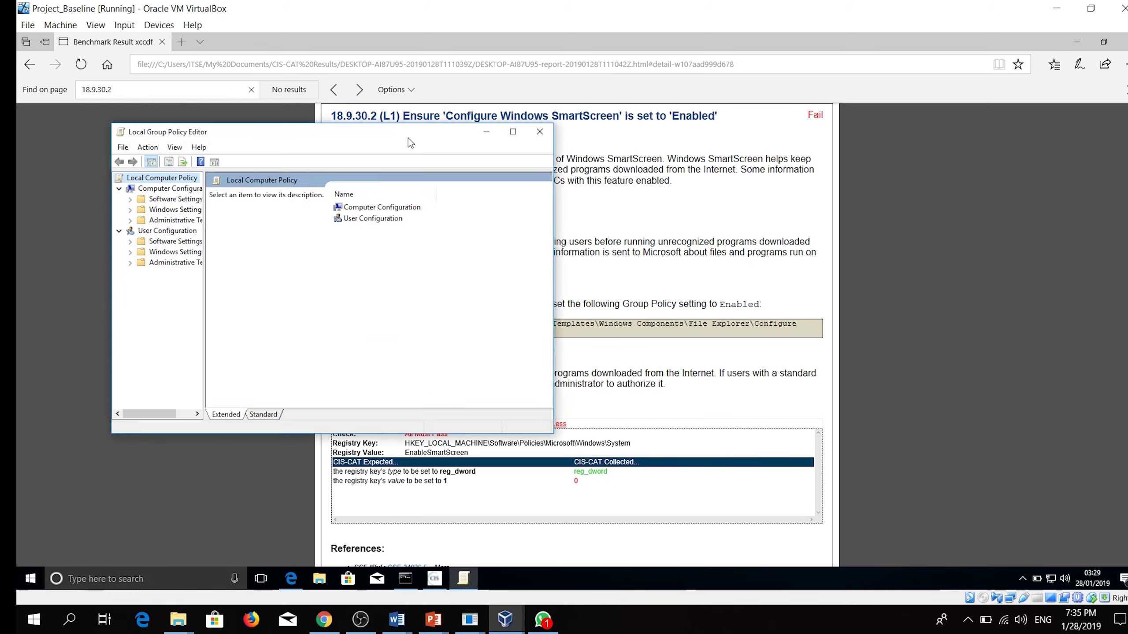
Navigate to Computer Configuration > Administrative Templates > Windows Components > File Explorer.
left_click_drag(409, 138, 743, 259)
double_click(699, 328)
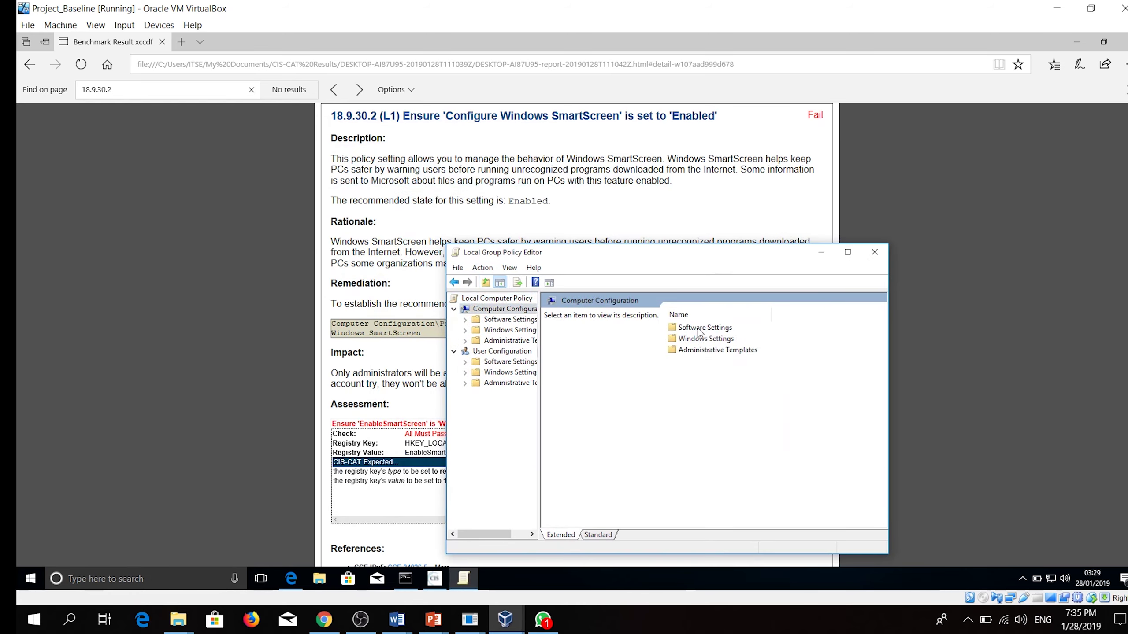
double_click(706, 349)
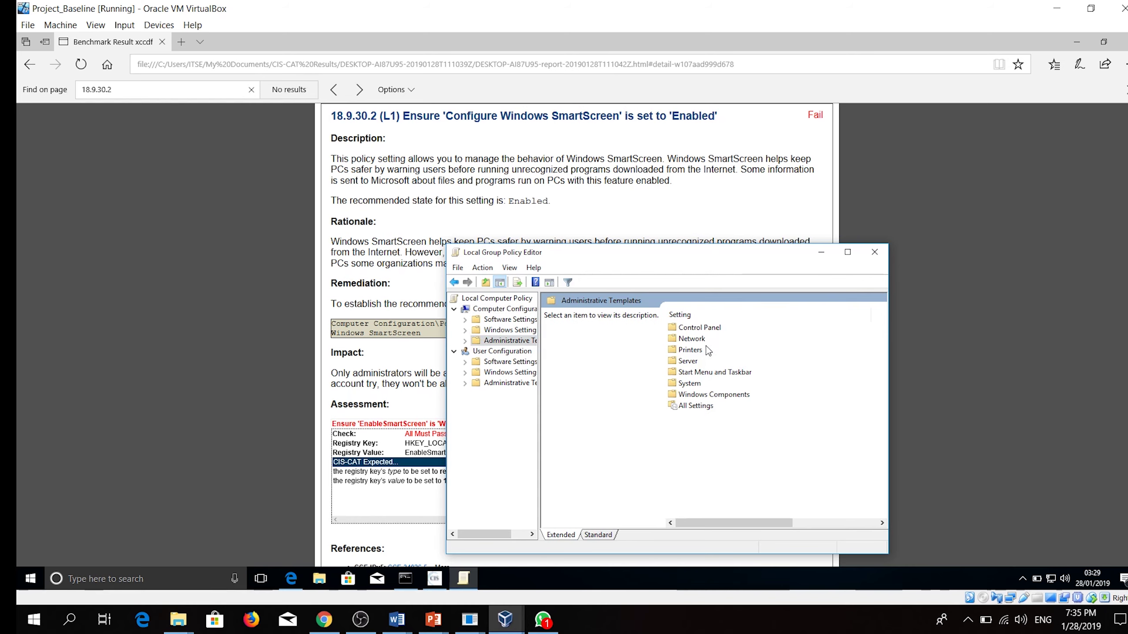
left_click(702, 397)
double_click(702, 396)
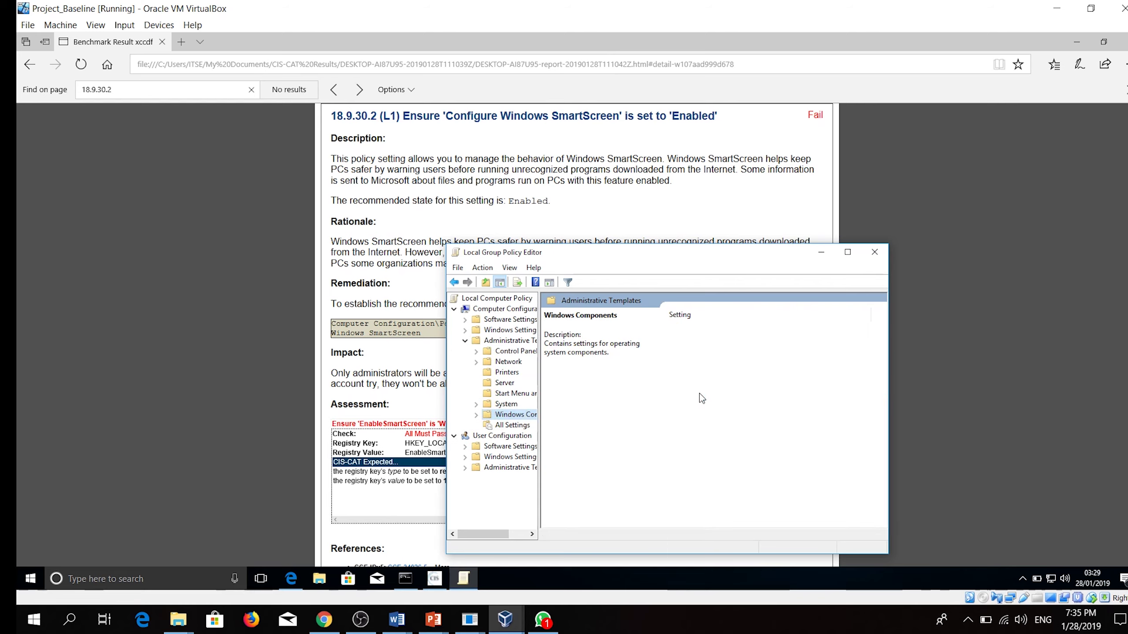
scroll(706, 432, "down", 2)
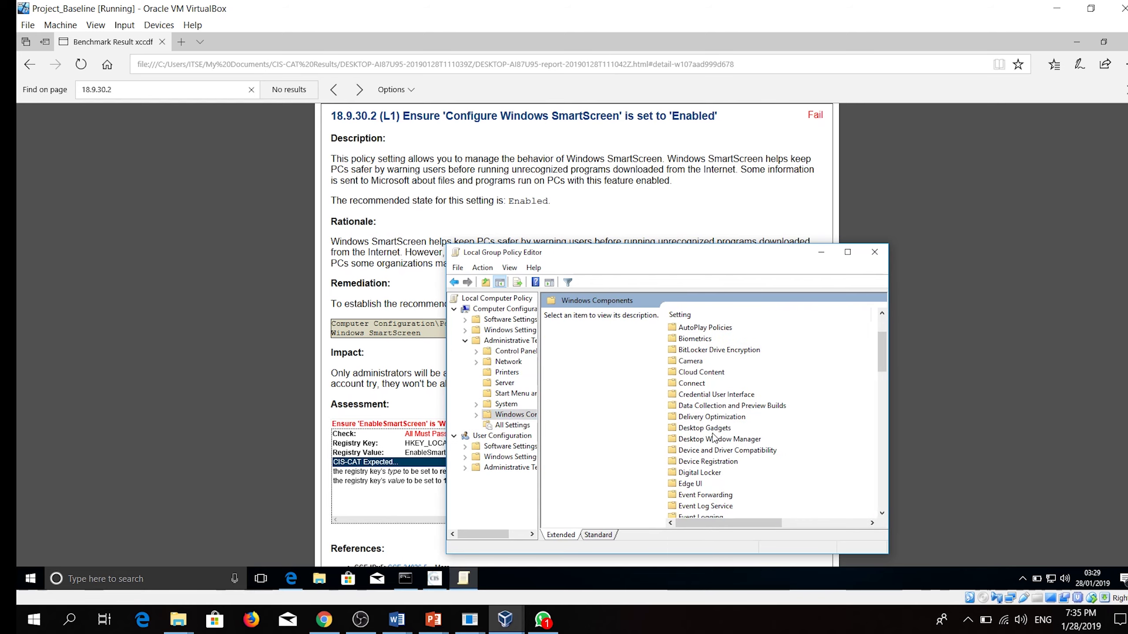
scroll(706, 476, "down", 1)
double_click(697, 506)
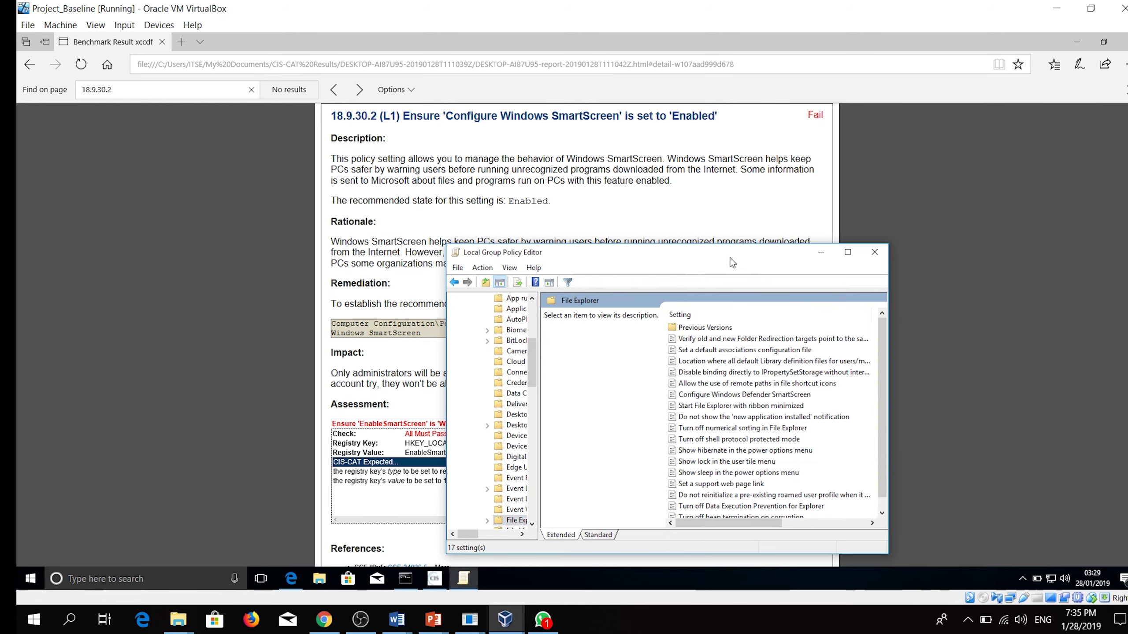
mouse_move(734, 256)
left_mouse_down()
mouse_move(729, 339)
mouse_move(711, 346)
mouse_move(705, 313)
left_mouse_up()
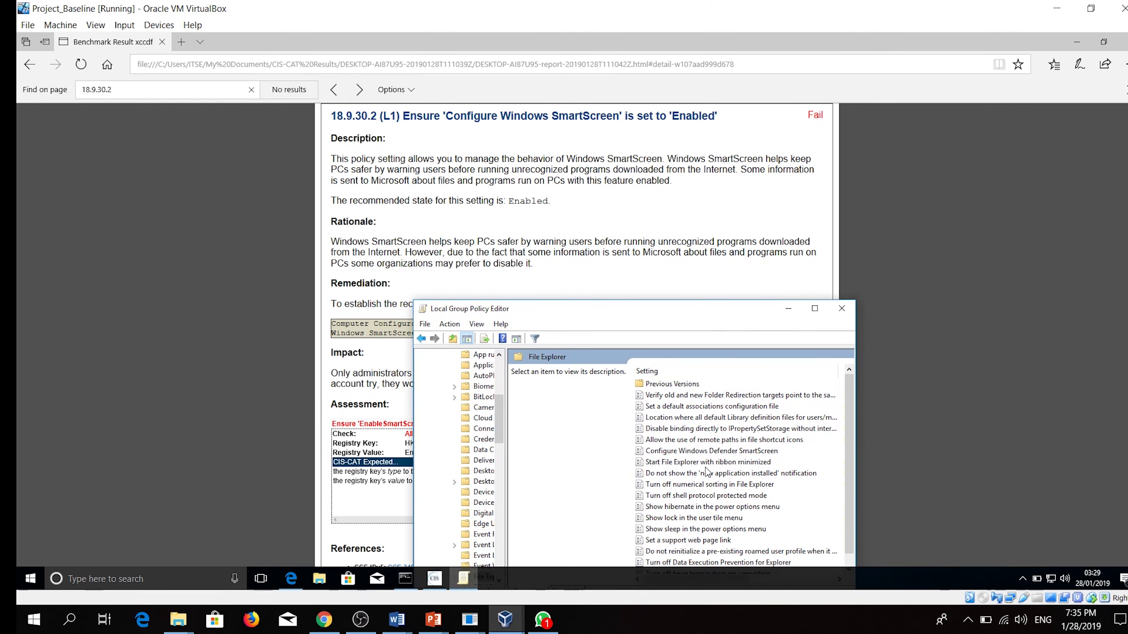
scroll(705, 472, "down", 1)
Enable Configure Windows Defender SmartScreen with Warn and prevent bypass, then close the editor.
double_click(711, 440)
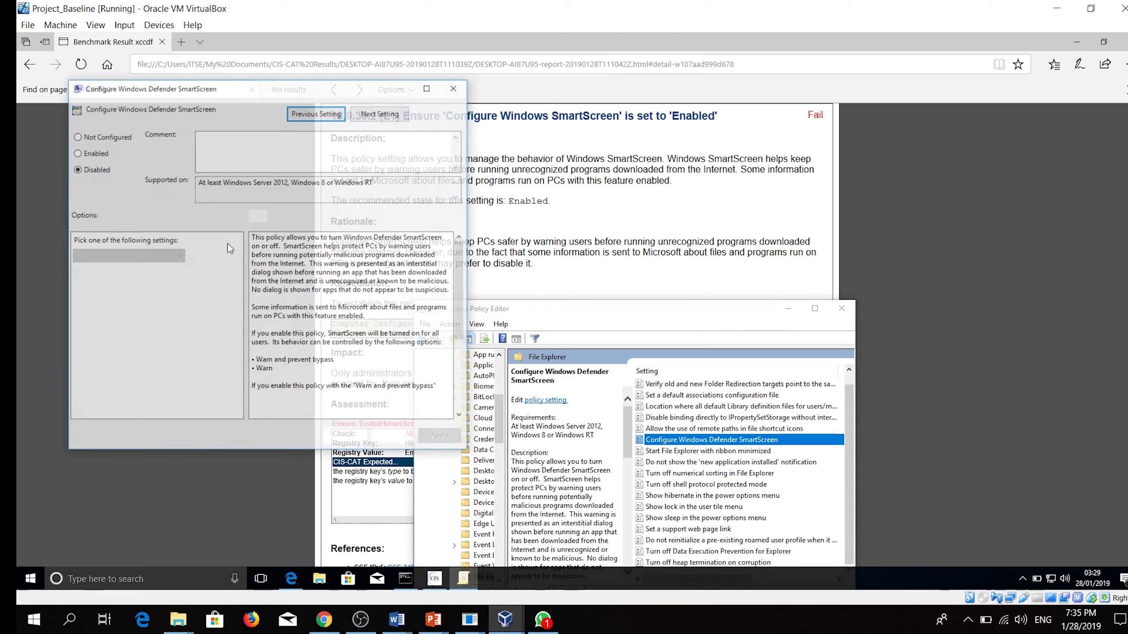
left_click(75, 152)
left_click(440, 438)
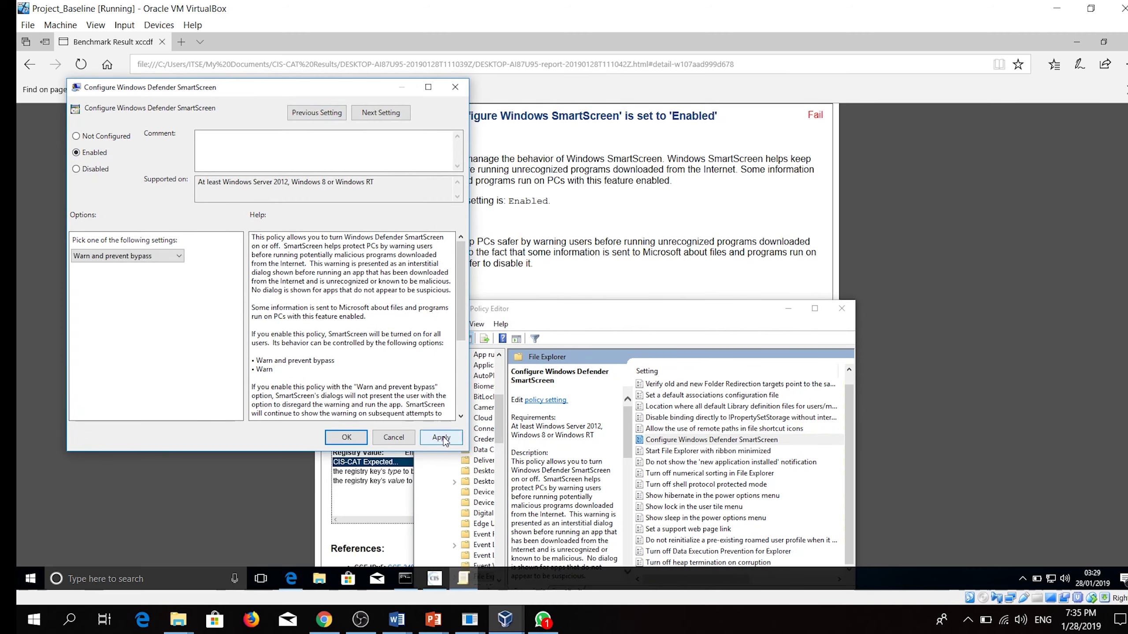
left_click(346, 437)
left_click(842, 309)
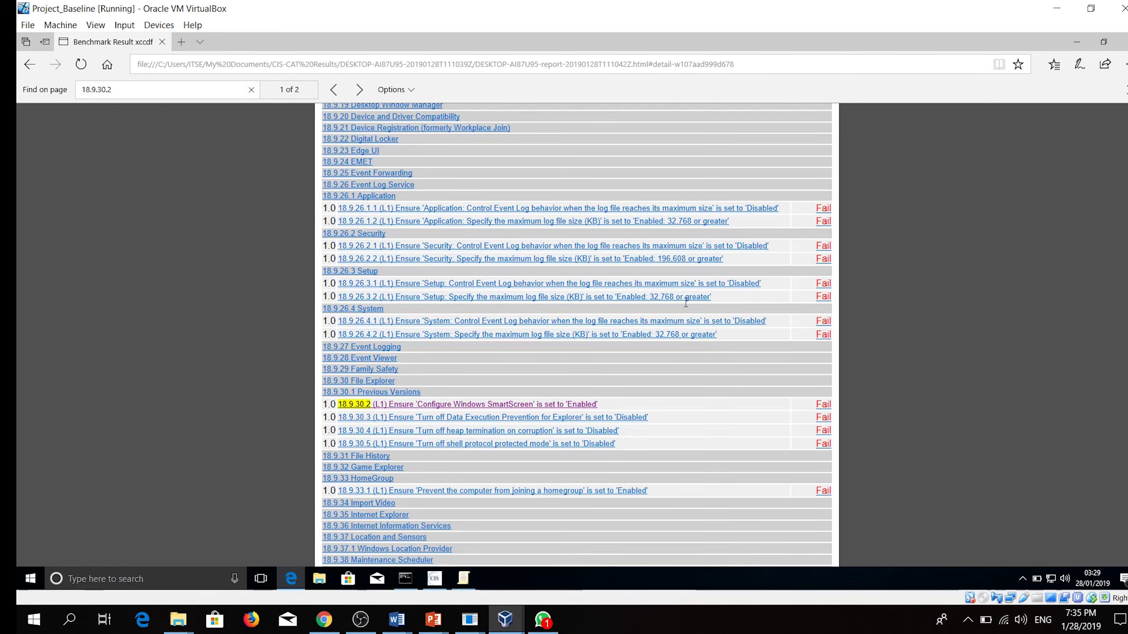
left_click(488, 418)
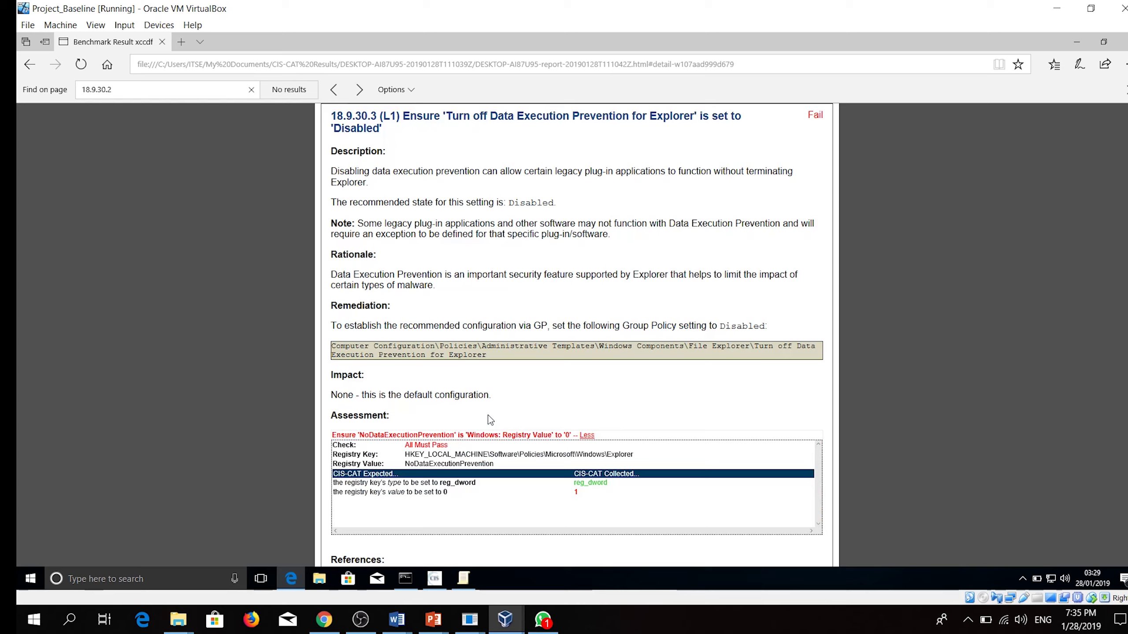
left_click(132, 89)
key("Return")
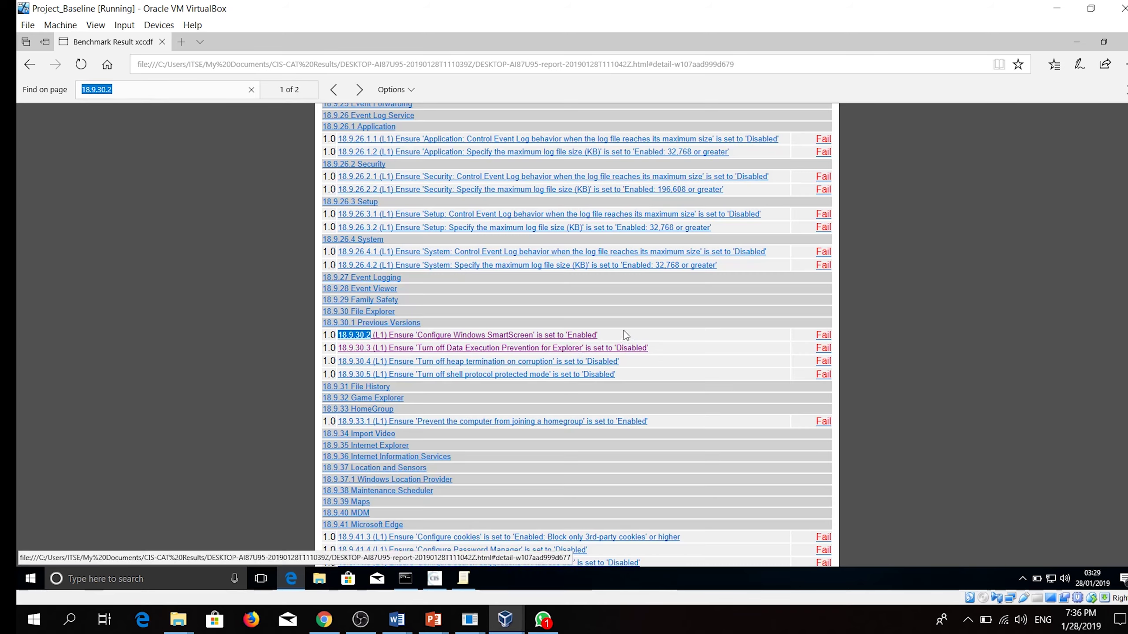
left_click(379, 348)
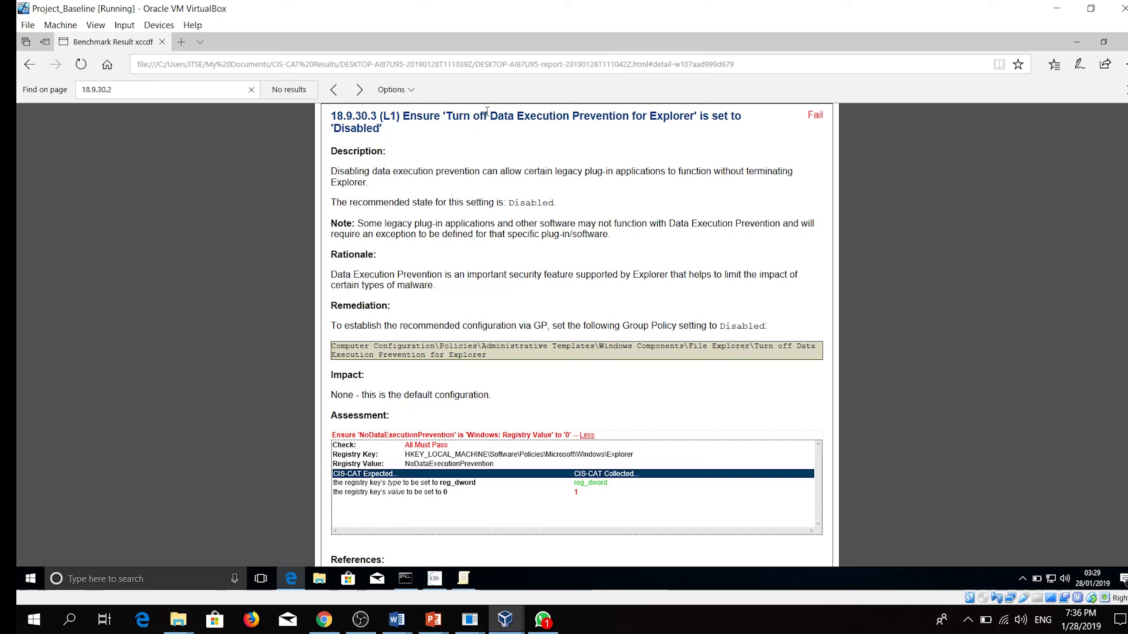
mouse_move(490, 116)
left_mouse_down()
mouse_move(675, 131)
mouse_move(696, 122)
left_mouse_up()
left_click(432, 184)
left_click_drag(331, 276, 445, 276)
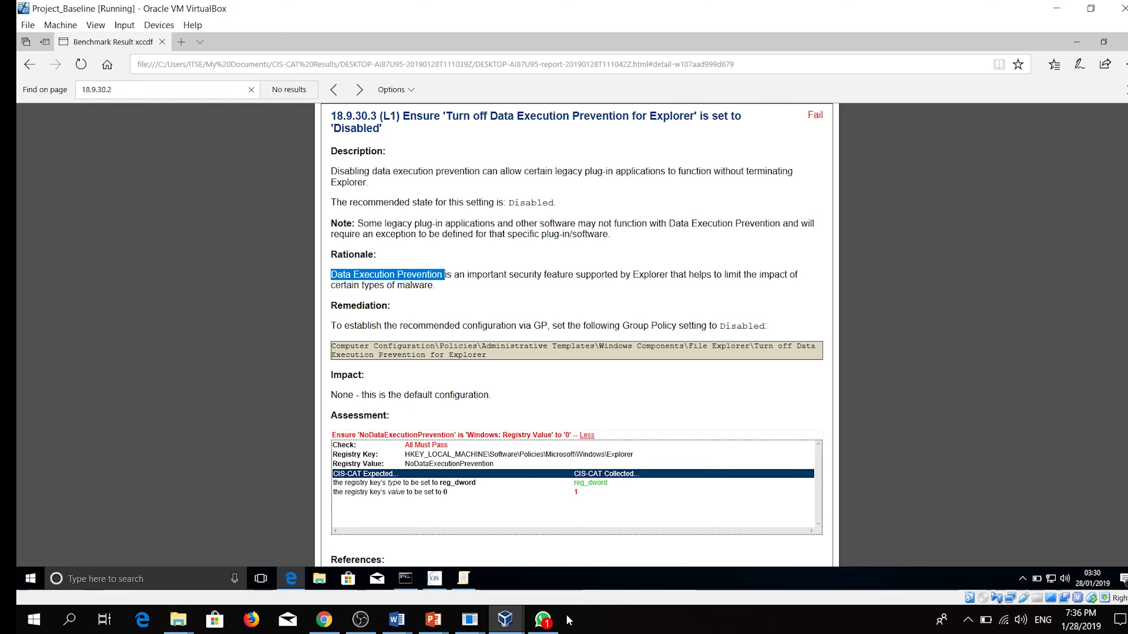
Set Turn off Data Execution Prevention for Explorer to Disabled, then minimize the policy editor.
left_click(465, 580)
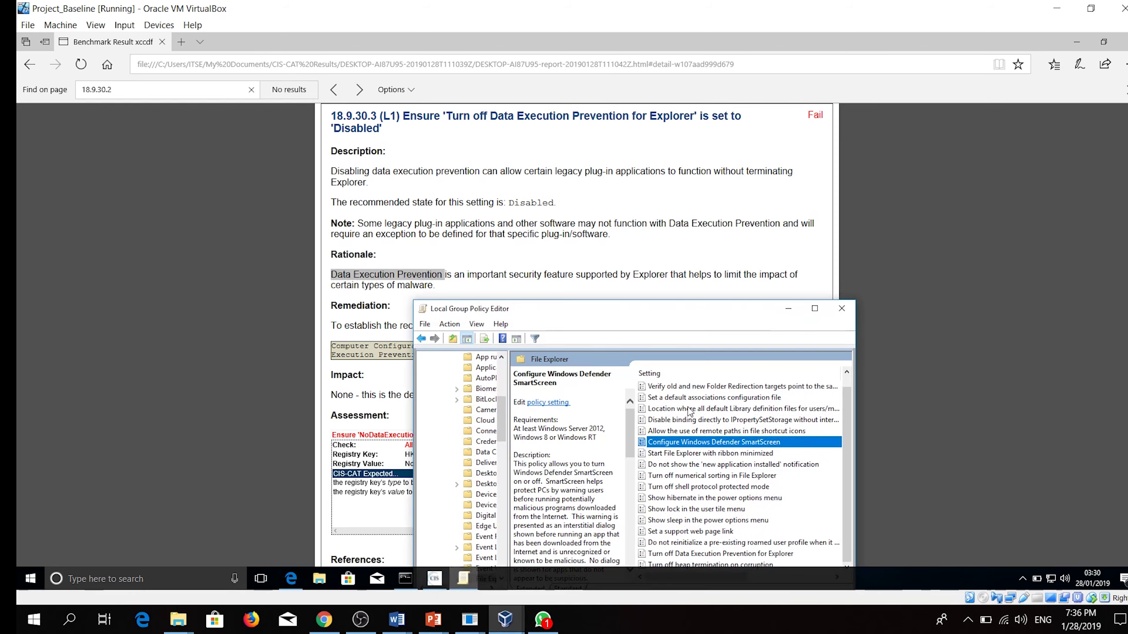
left_click_drag(743, 305, 900, 163)
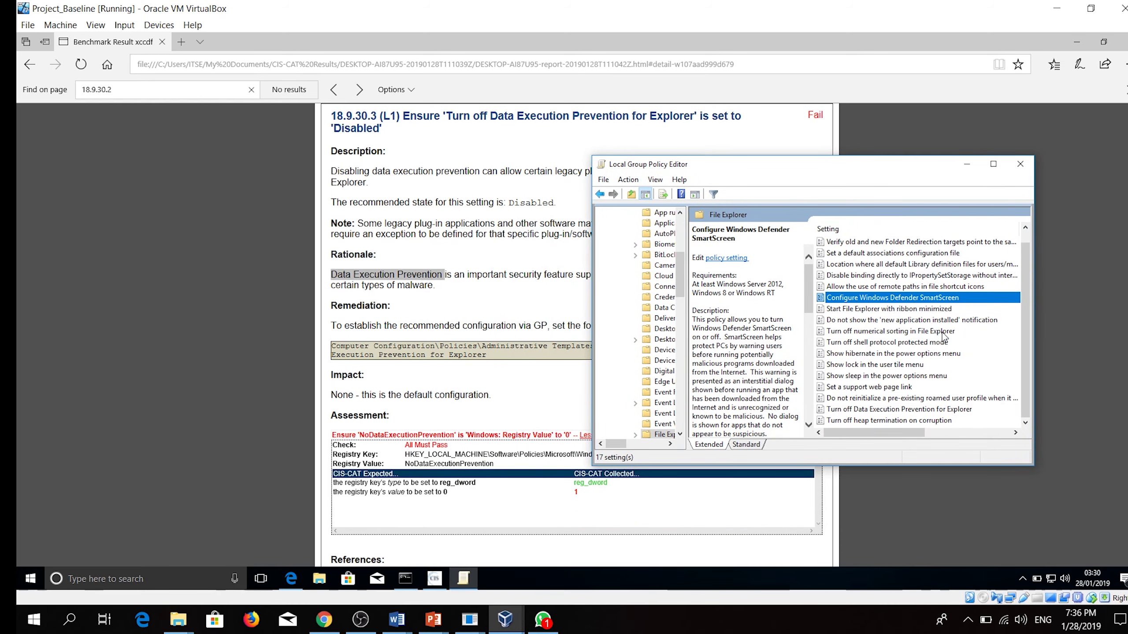
left_click_drag(935, 165, 893, 265)
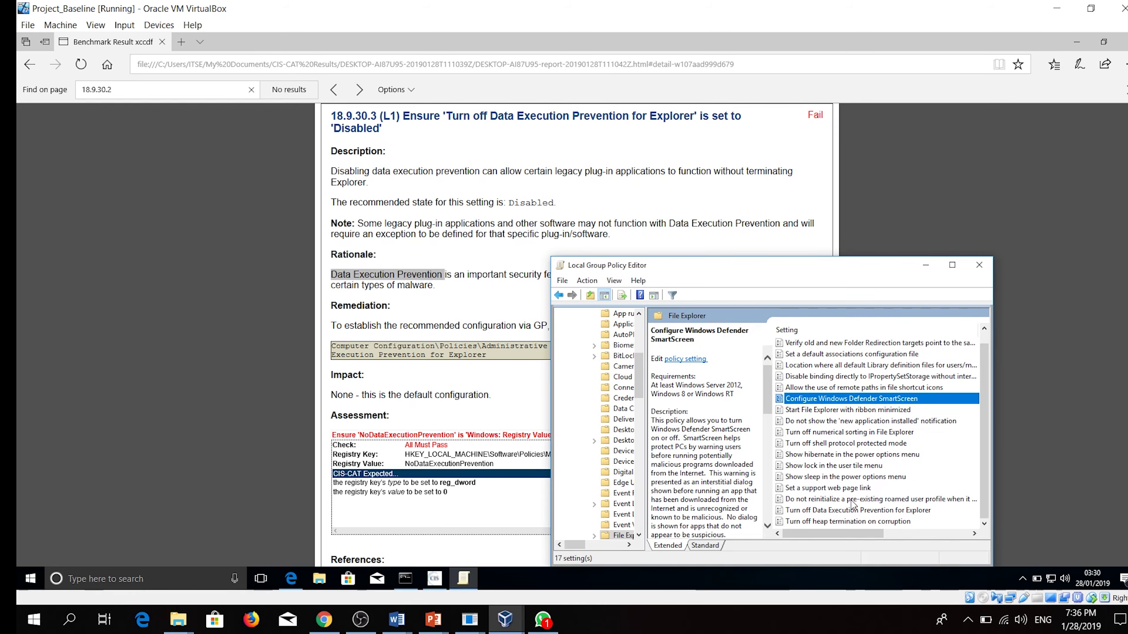
double_click(851, 511)
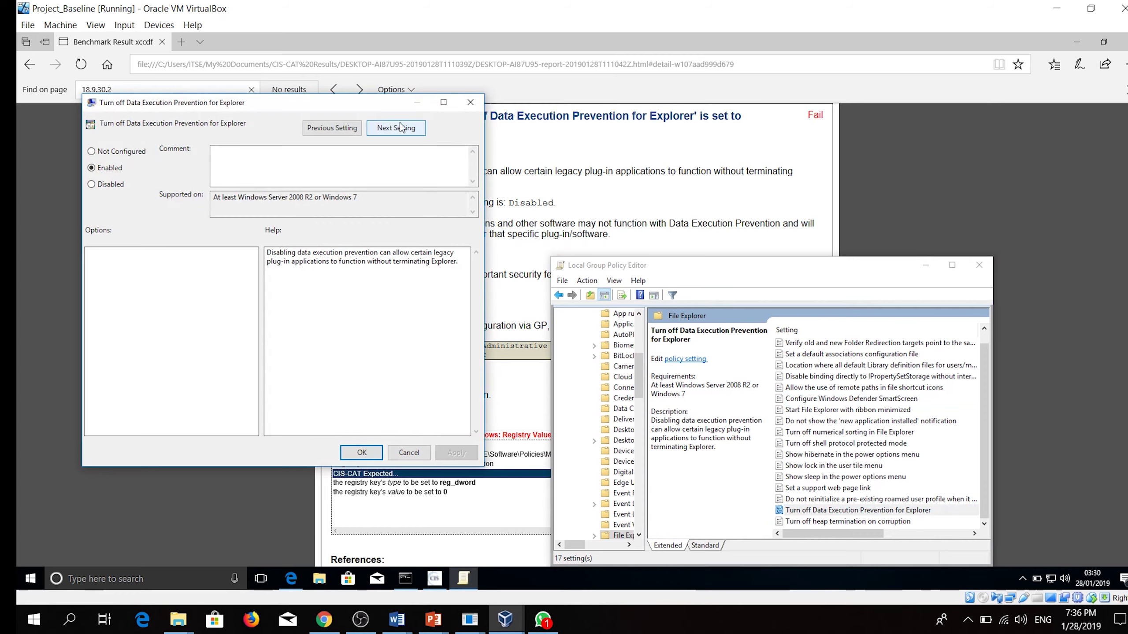
left_click(91, 184)
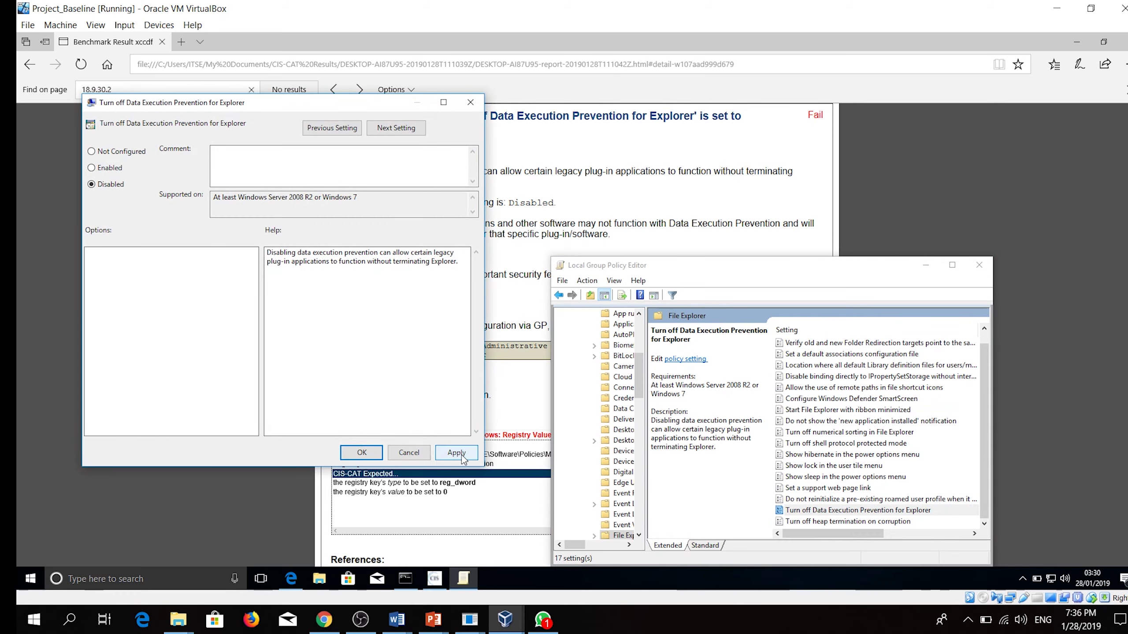
left_click(456, 453)
left_click(362, 453)
left_click(925, 264)
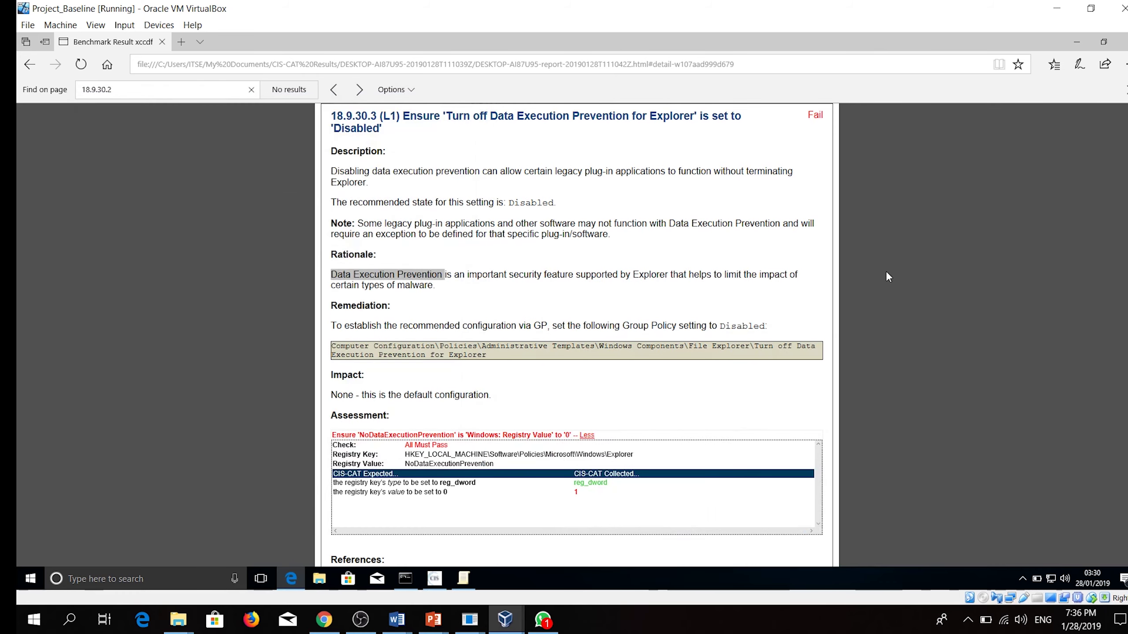
scroll(883, 278, "down", 5)
scroll(874, 289, "down", 5)
scroll(705, 291, "down", 5)
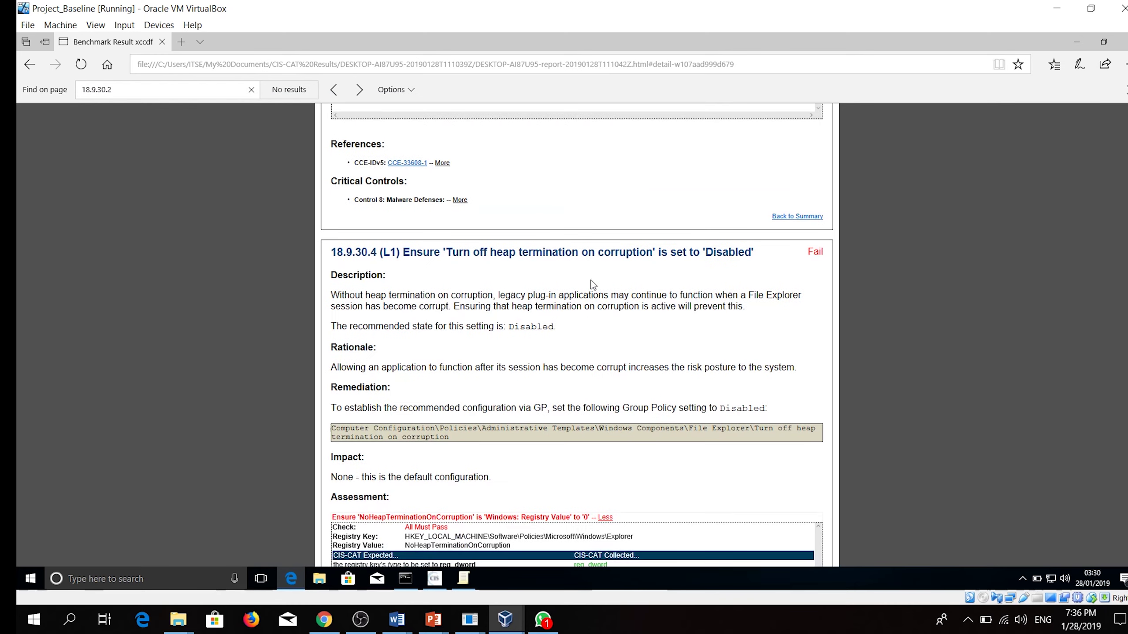
scroll(600, 265, "down", 1)
left_click_drag(443, 183, 680, 192)
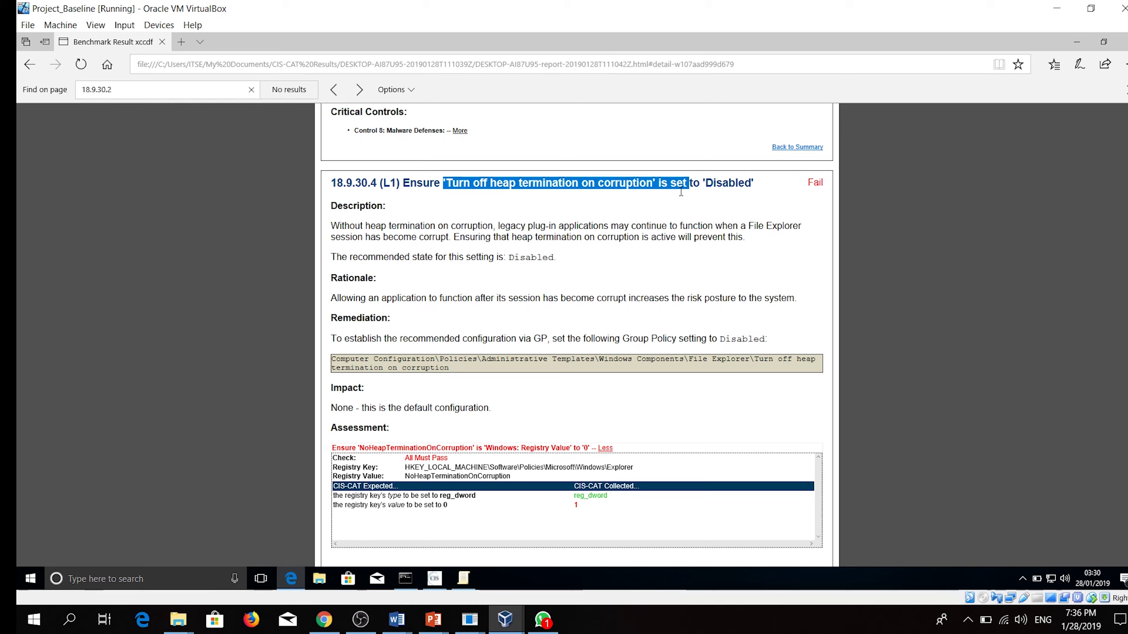
Review failed rule 18.9.30.4's title and rationale in the report.
left_click_drag(681, 193, 753, 187)
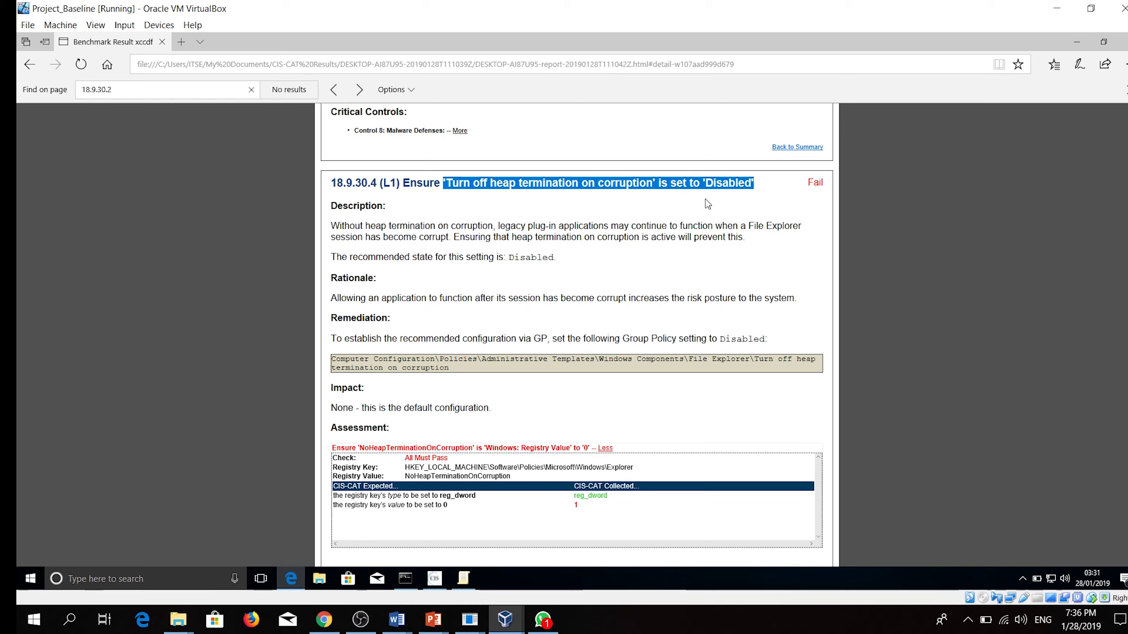
left_click(387, 297)
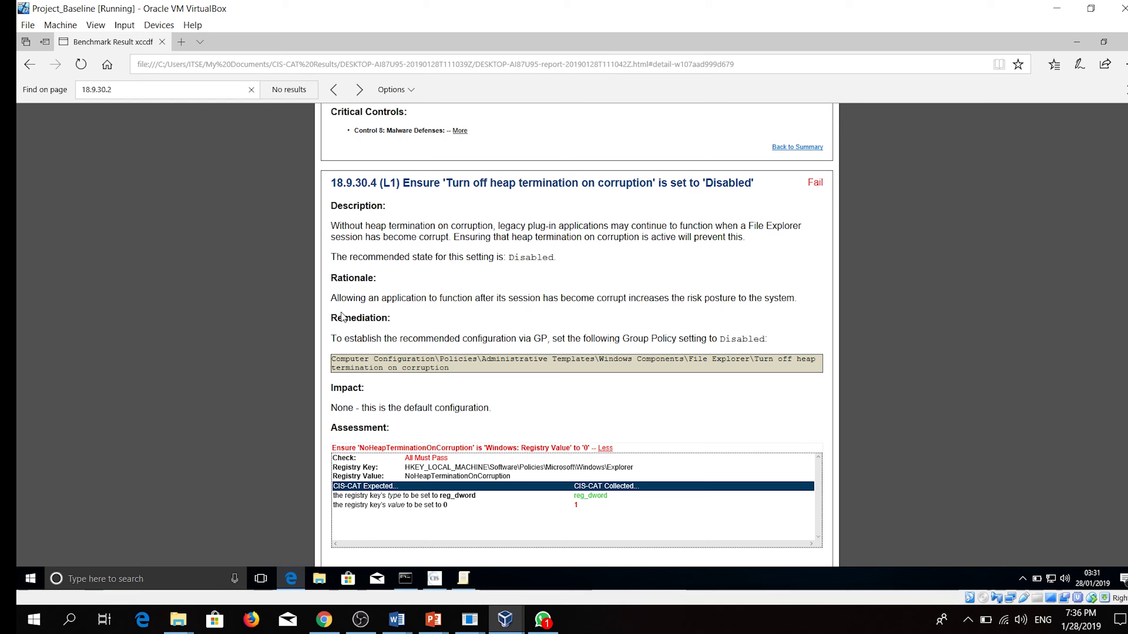
left_click_drag(334, 298, 496, 298)
left_click(502, 309)
Set Turn off heap termination on corruption to Disabled, then minimize the policy editor.
left_click(463, 578)
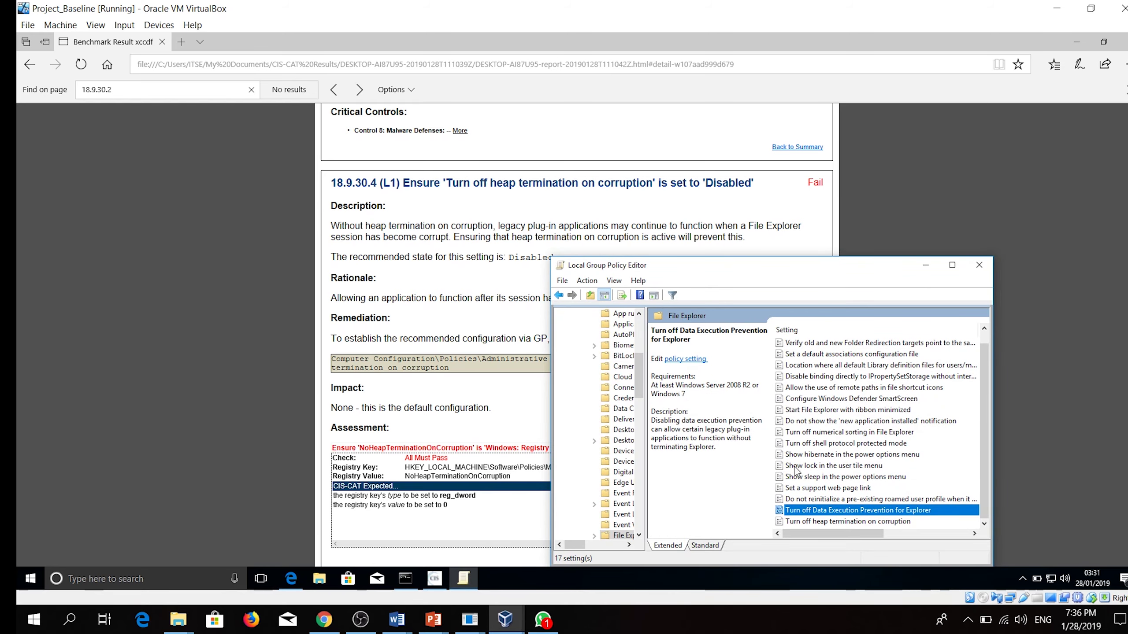
left_click_drag(762, 264, 776, 279)
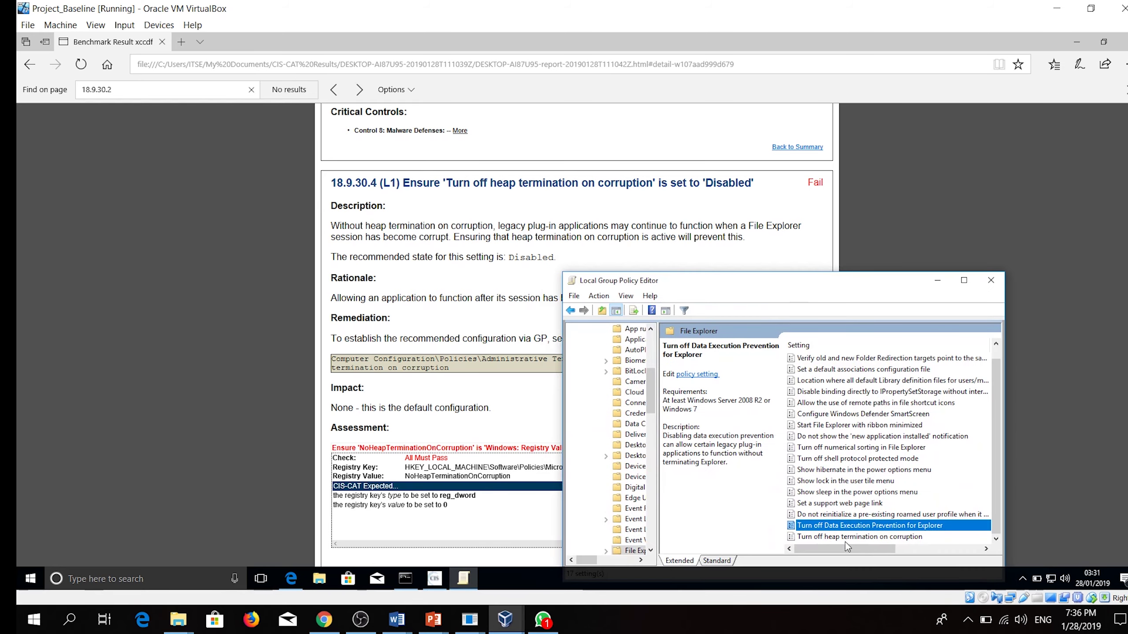
double_click(851, 538)
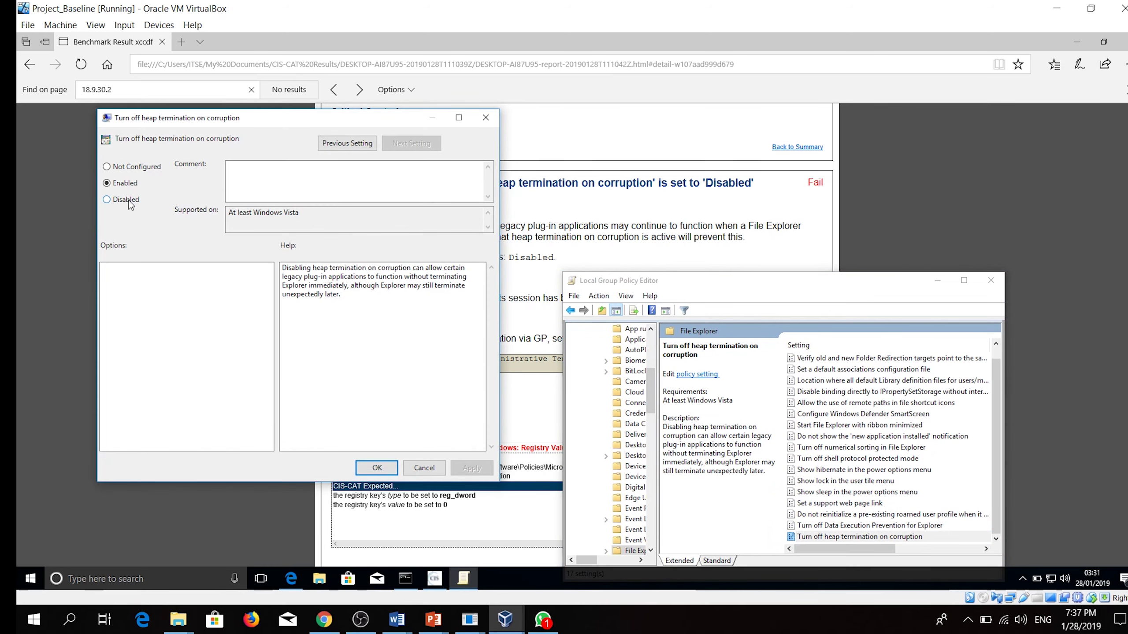
left_click(473, 468)
left_click(376, 468)
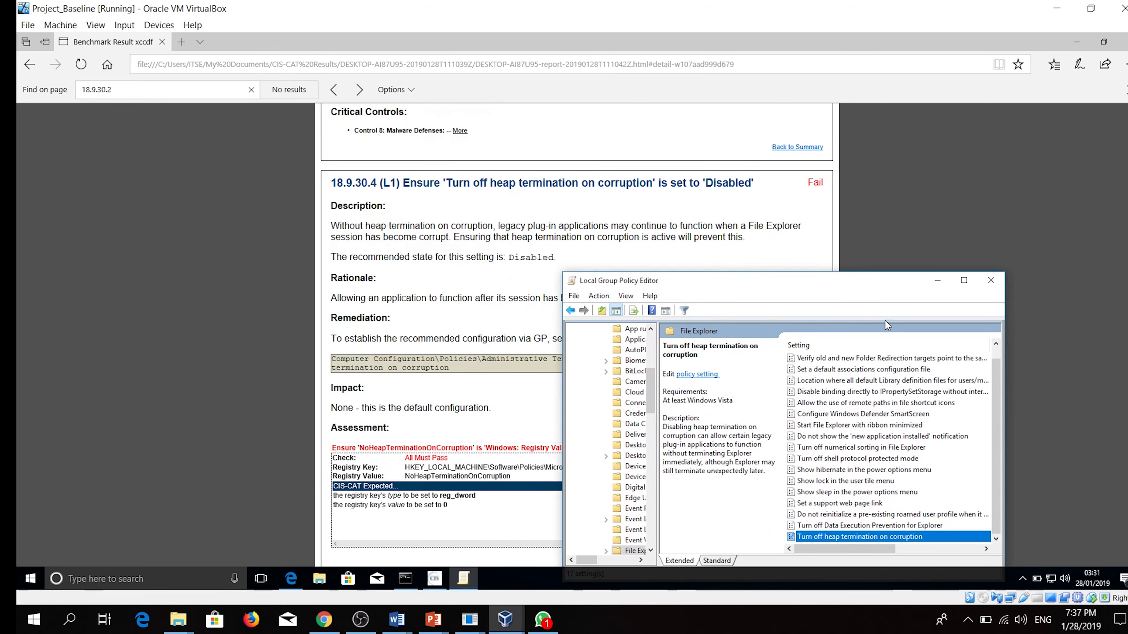
left_click(936, 280)
scroll(691, 255, "down", 8)
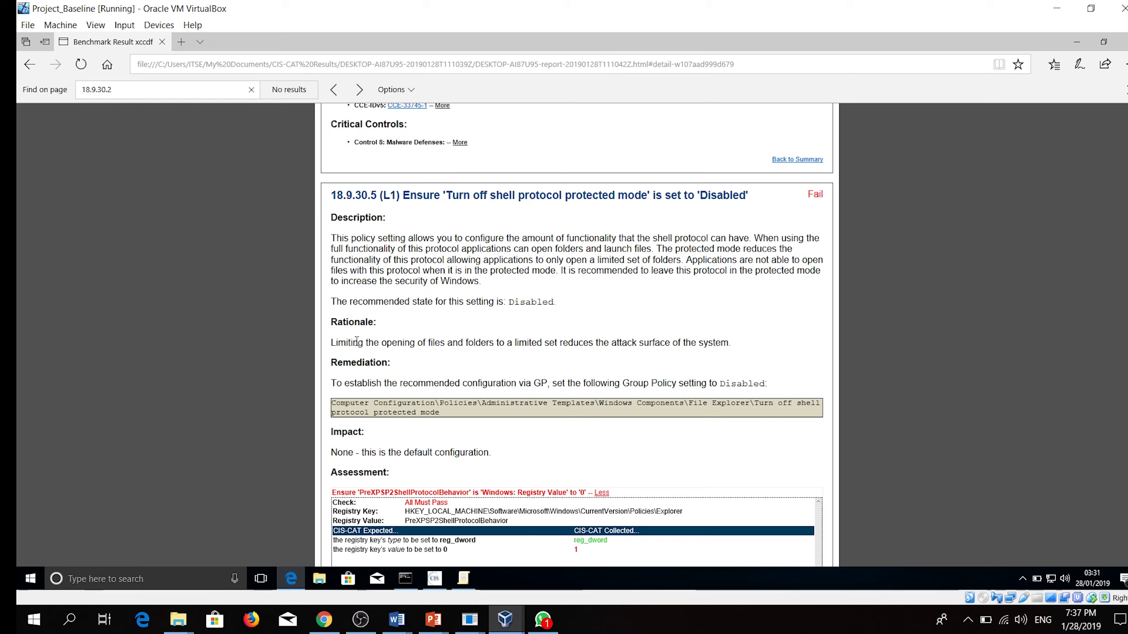
Review the rule's rationale, then set Turn off shell protocol protected mode to Disabled.
left_click_drag(331, 344, 416, 344)
left_click(434, 359)
left_click(464, 579)
double_click(877, 459)
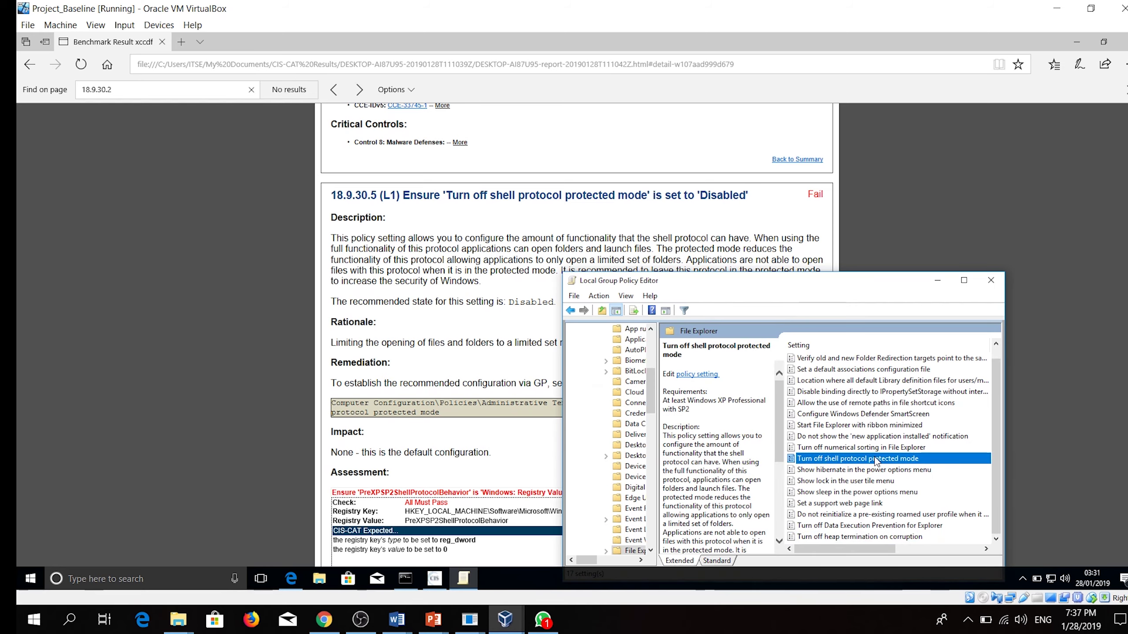
left_click(123, 215)
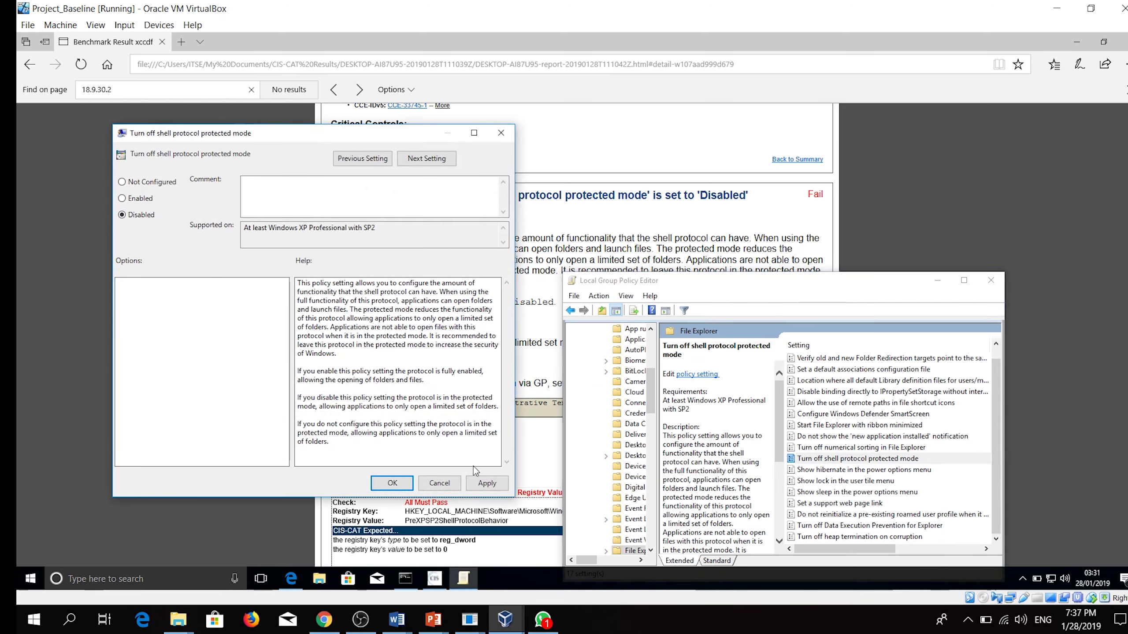
left_click(393, 483)
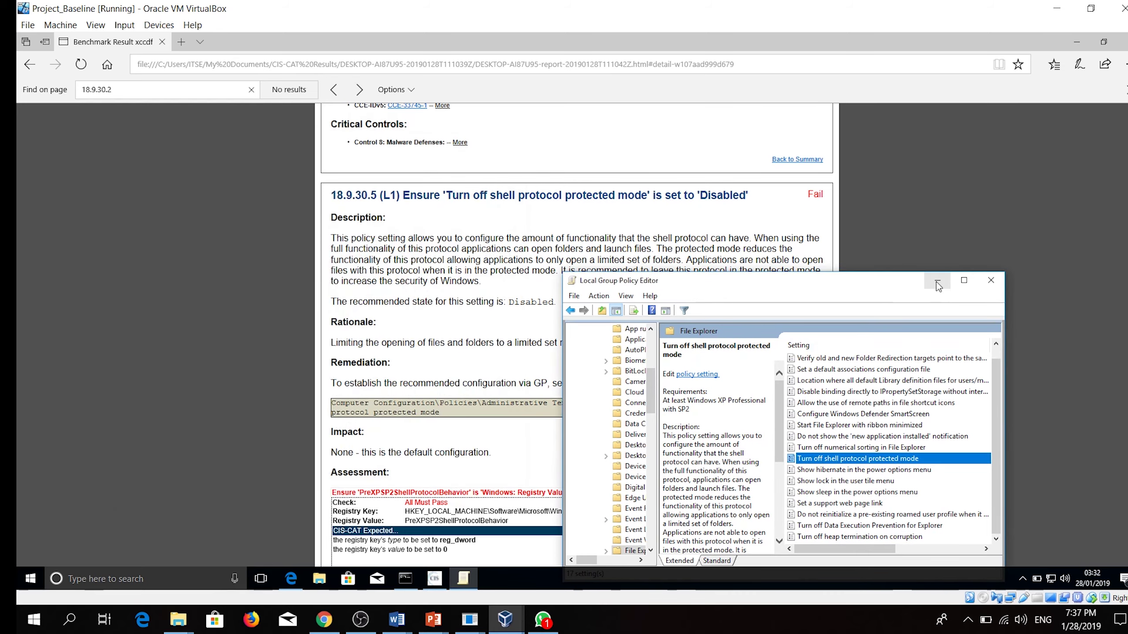
left_click(937, 282)
scroll(618, 352, "down", 5)
scroll(706, 336, "down", 5)
scroll(769, 303, "down", 3)
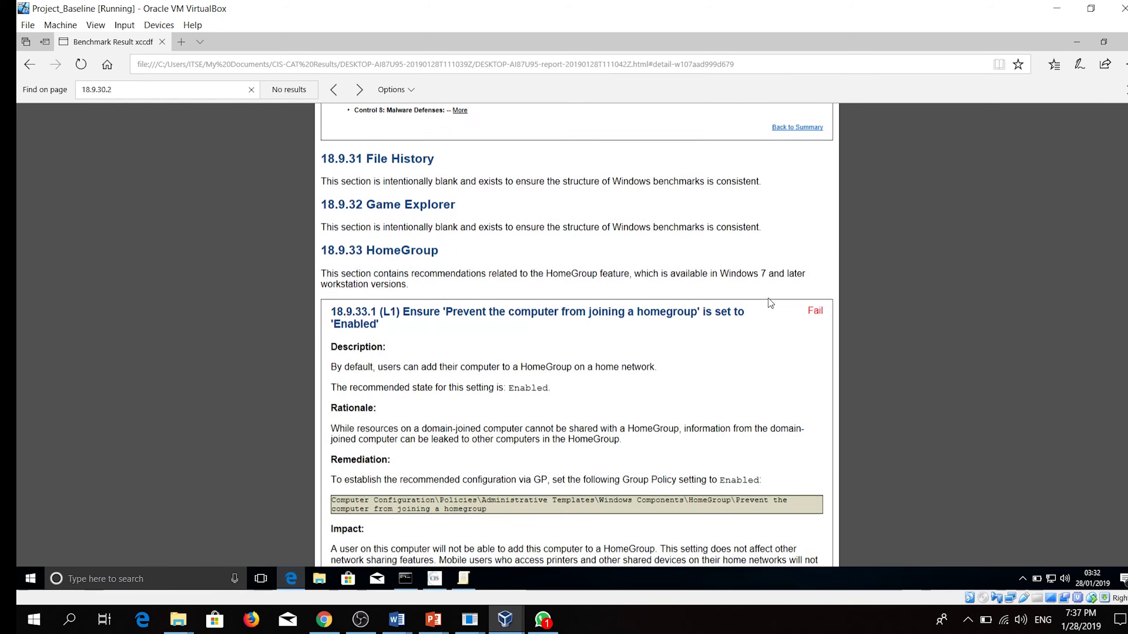
scroll(769, 303, "down", 1)
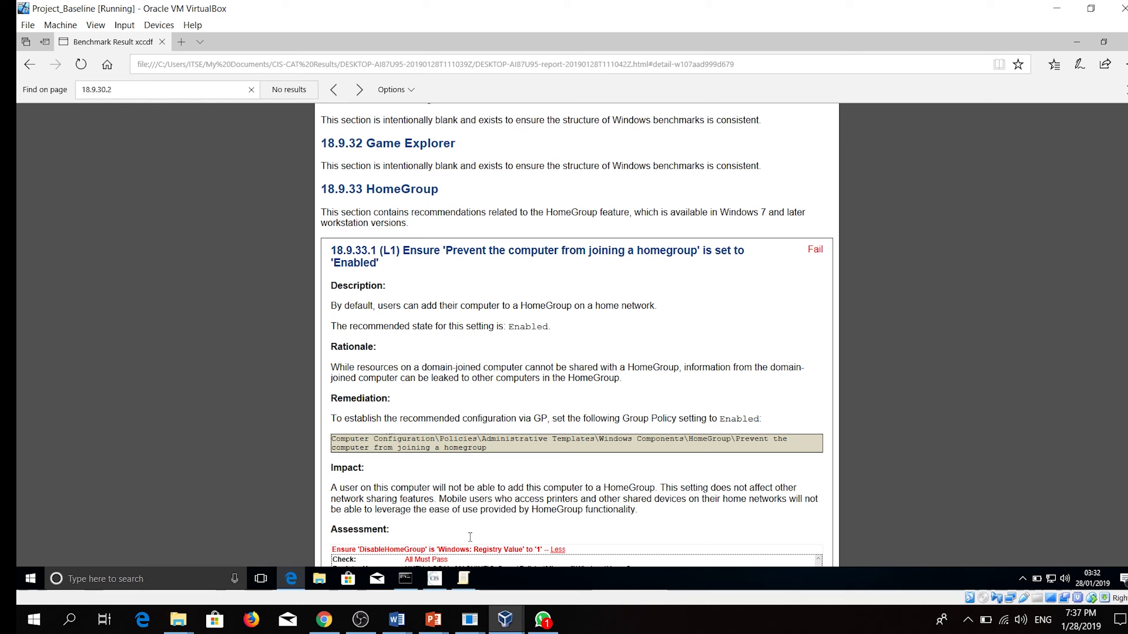
Open the HomeGroup folder's 'Prevent the computer from joining a homegroup' policy.
left_click(464, 579)
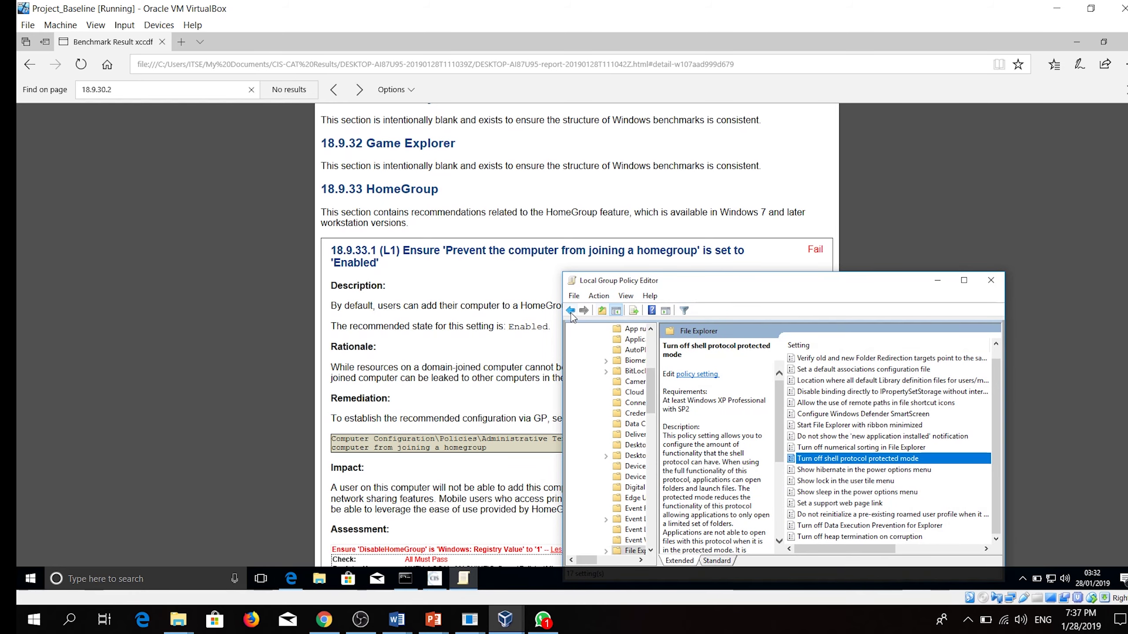
left_click(571, 311)
scroll(829, 468, "down", 5)
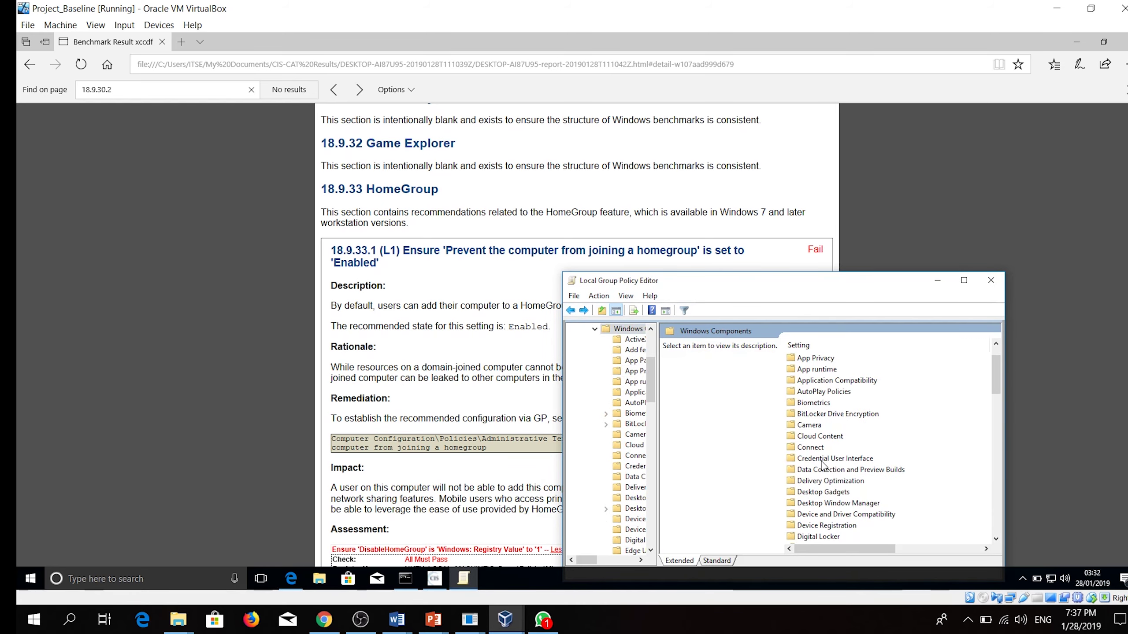
scroll(833, 490, "down", 1)
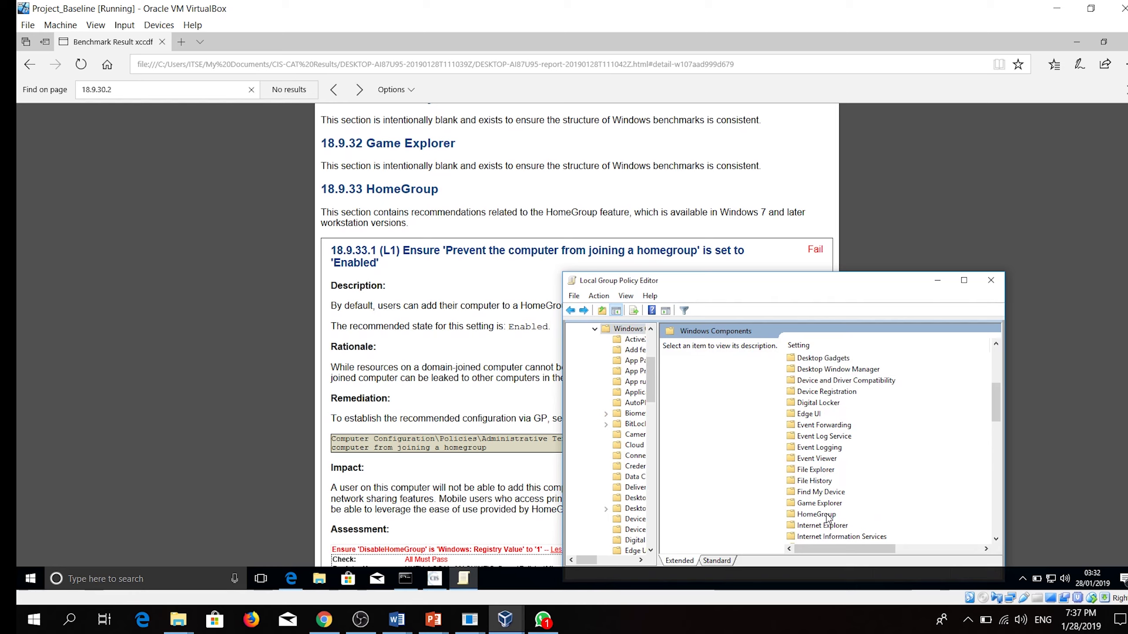
double_click(828, 516)
double_click(831, 360)
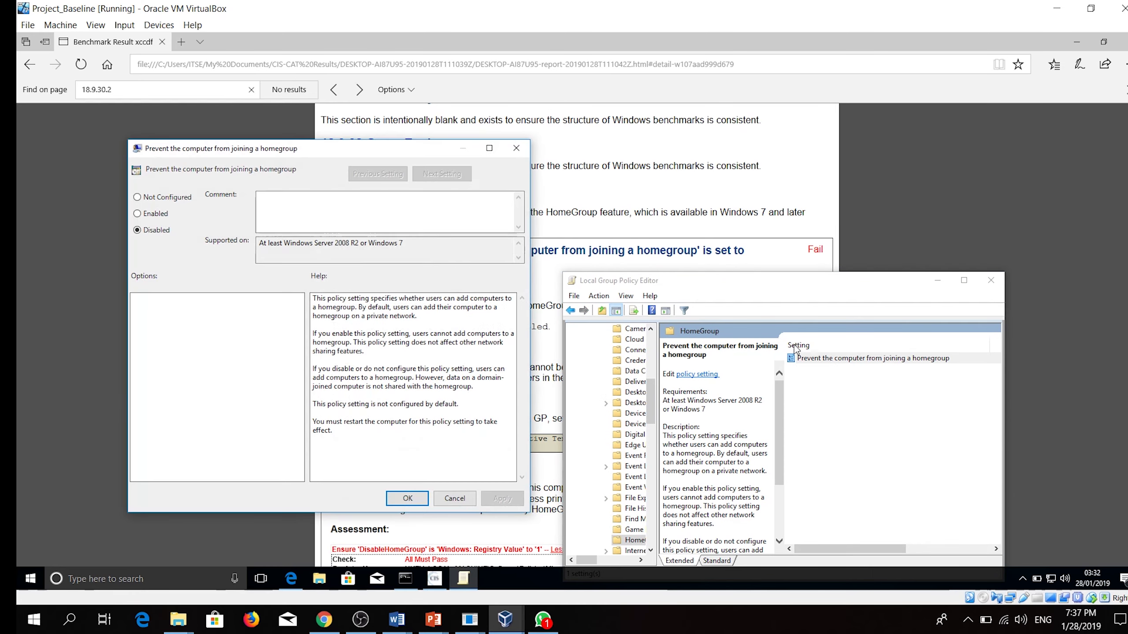
Enable the homegroup policy, then reload and close the old Edge report.
mouse_move(384, 148)
left_mouse_down()
mouse_move(319, 268)
mouse_move(294, 222)
mouse_move(337, 190)
left_mouse_up()
left_click(49, 288)
left_click(437, 527)
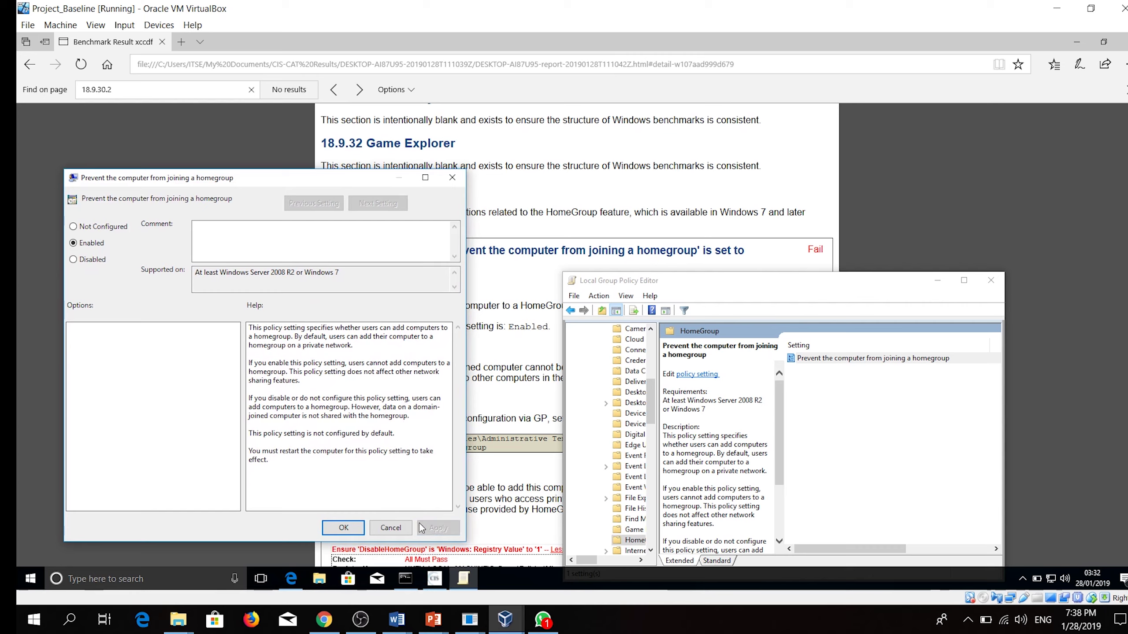
left_click(343, 528)
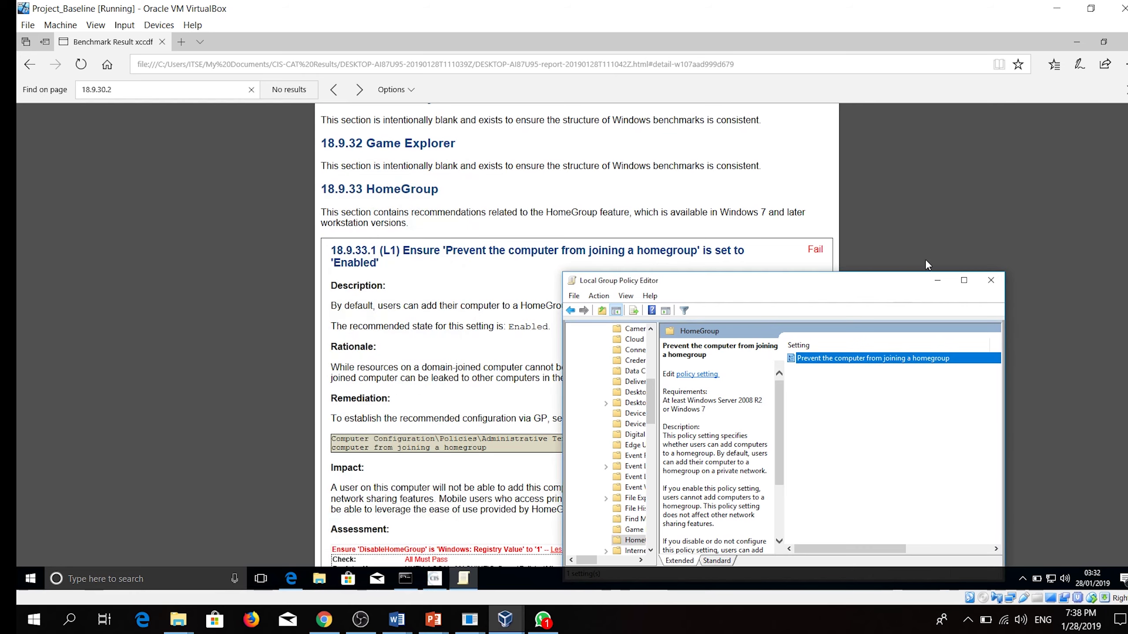
left_click(937, 280)
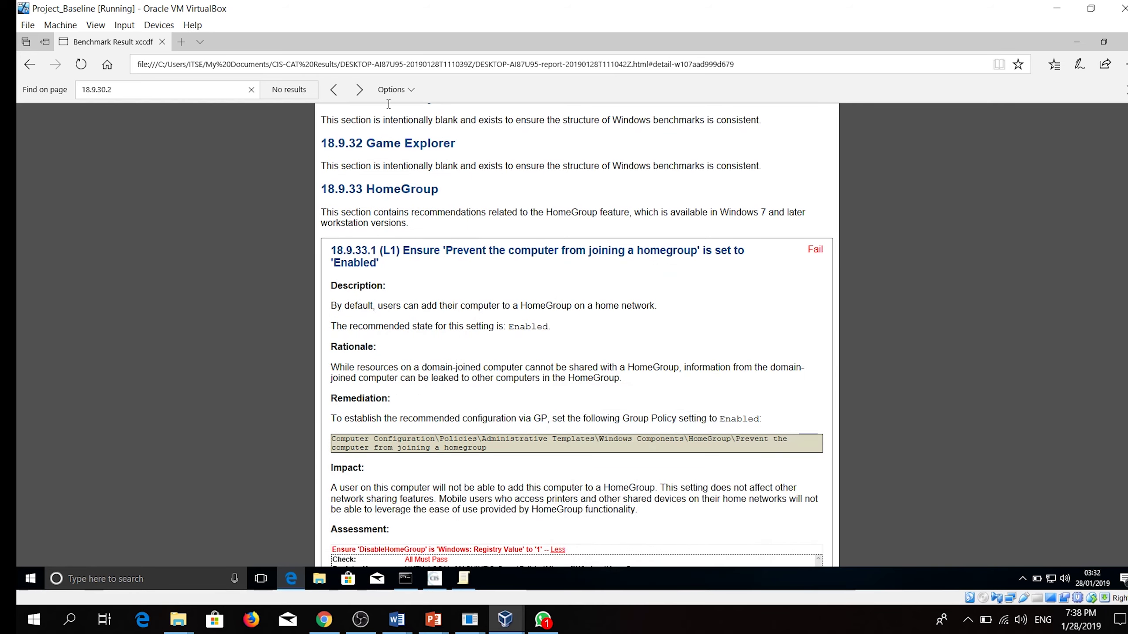
left_click(81, 64)
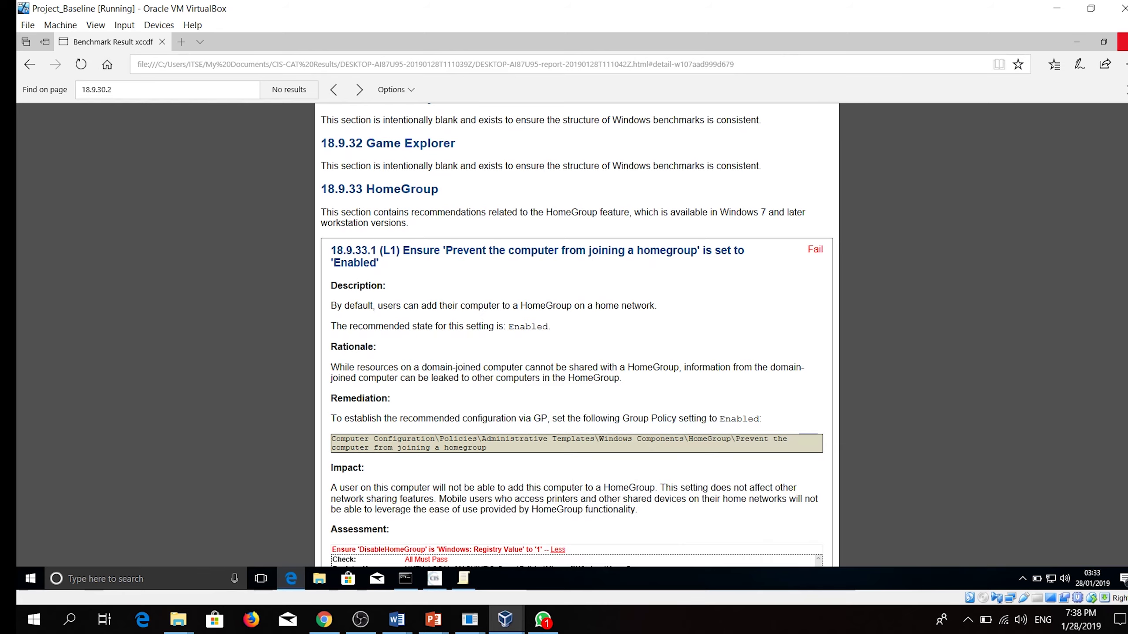
left_click(1076, 41)
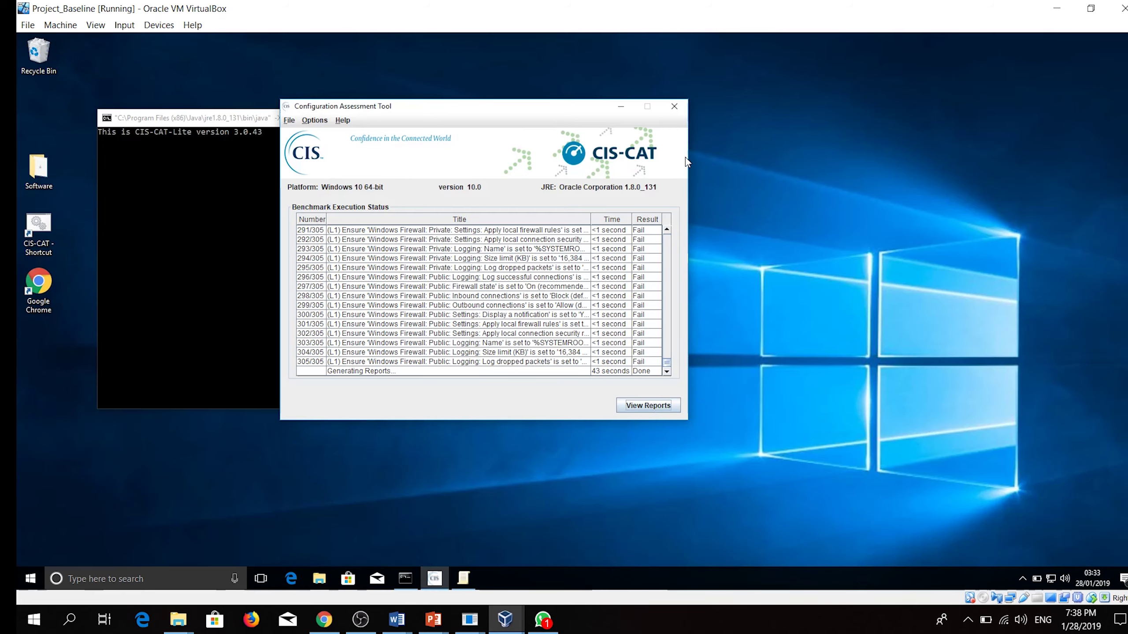
Close the old CIS-CAT results and command window, and relaunch CIS-CAT from the desktop.
left_click(674, 107)
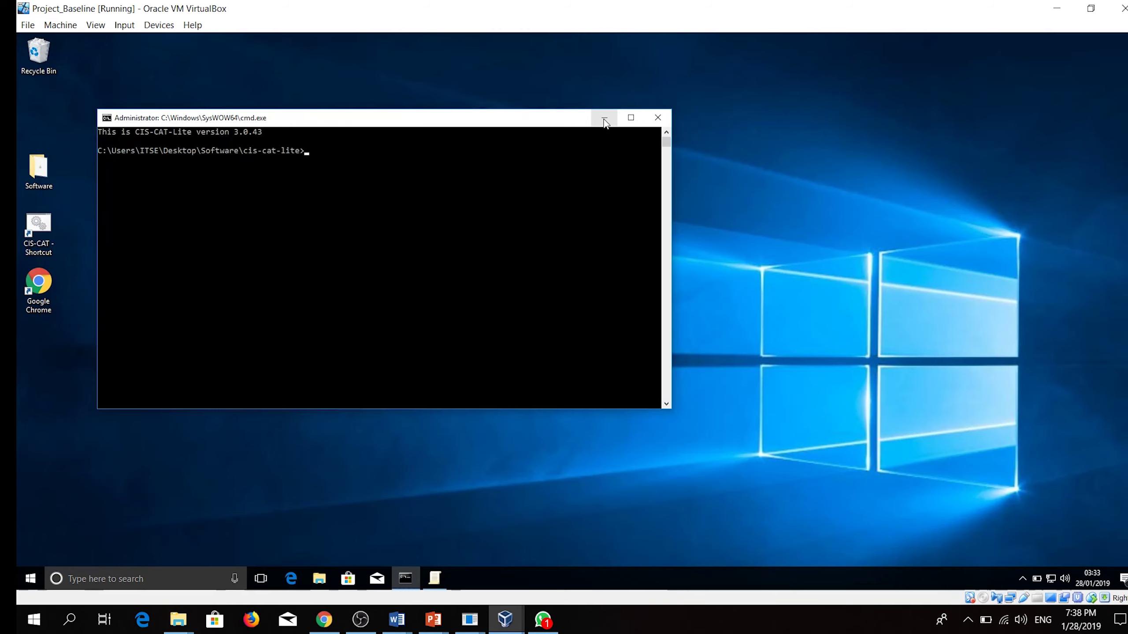
left_click(658, 118)
double_click(38, 231)
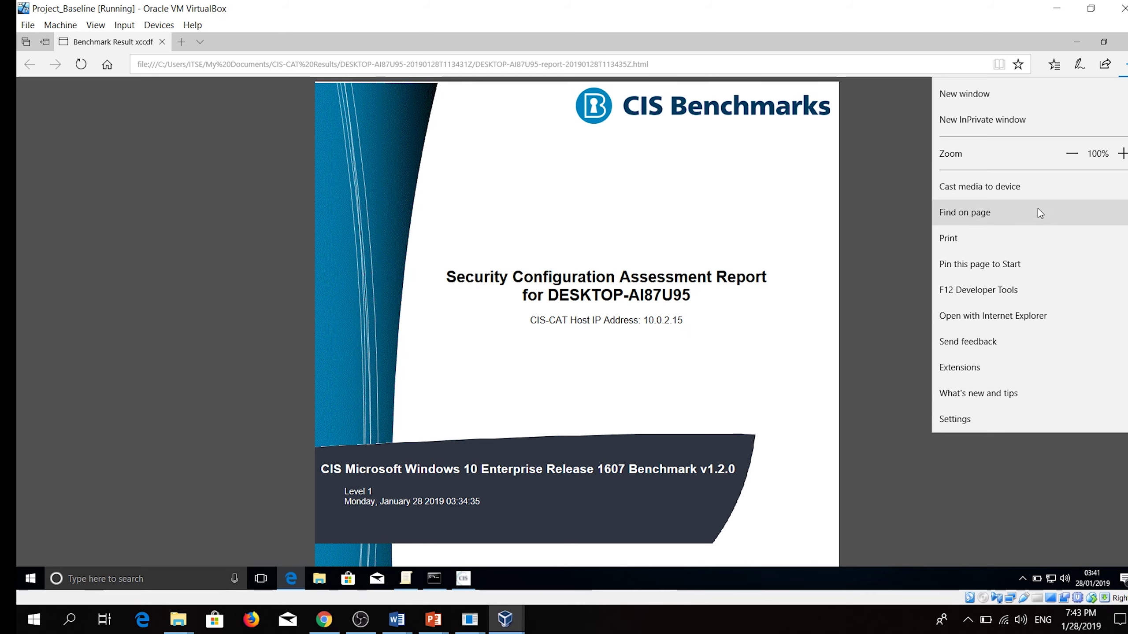
Find and open item 18.9.30.2 in the new report, then show the Conclusion slide.
left_click(1038, 208)
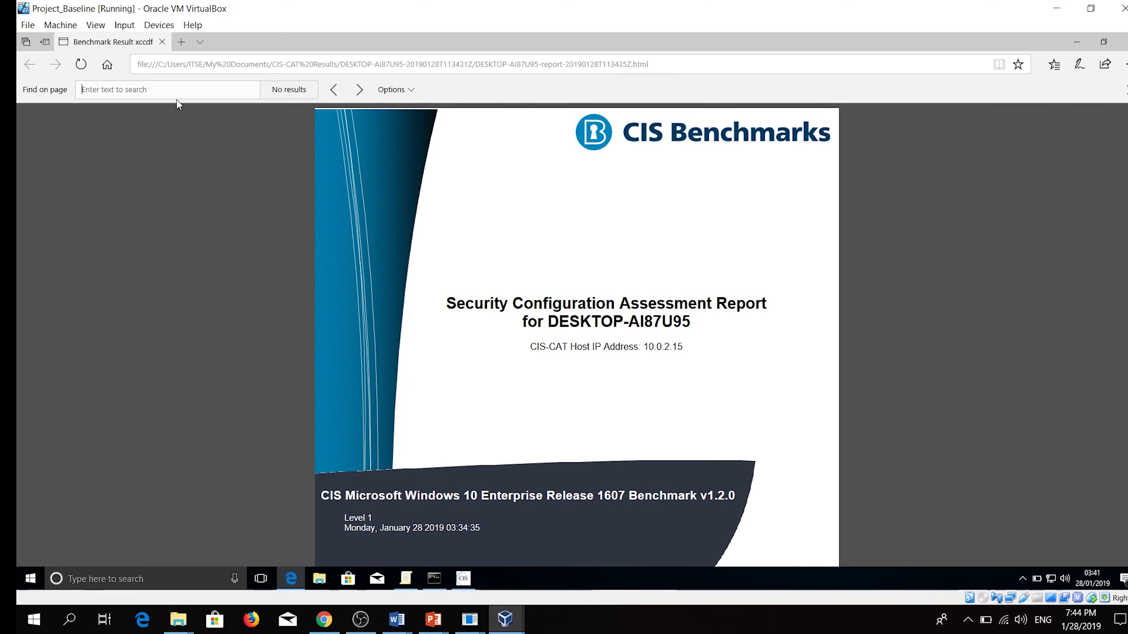
type("18.9.")
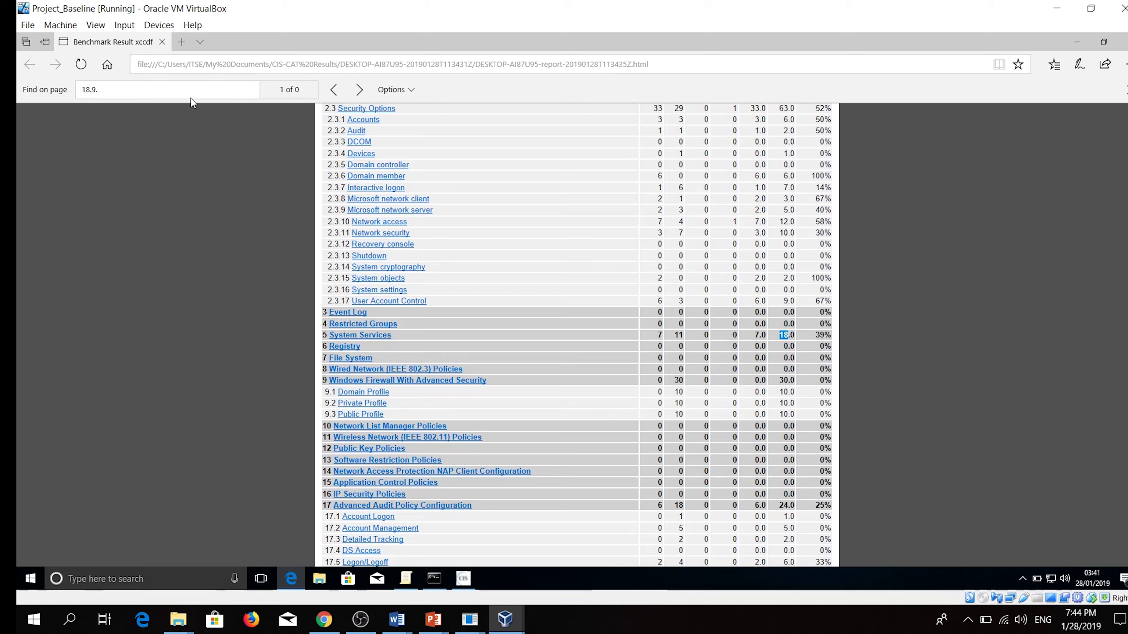
key("shift+F10")
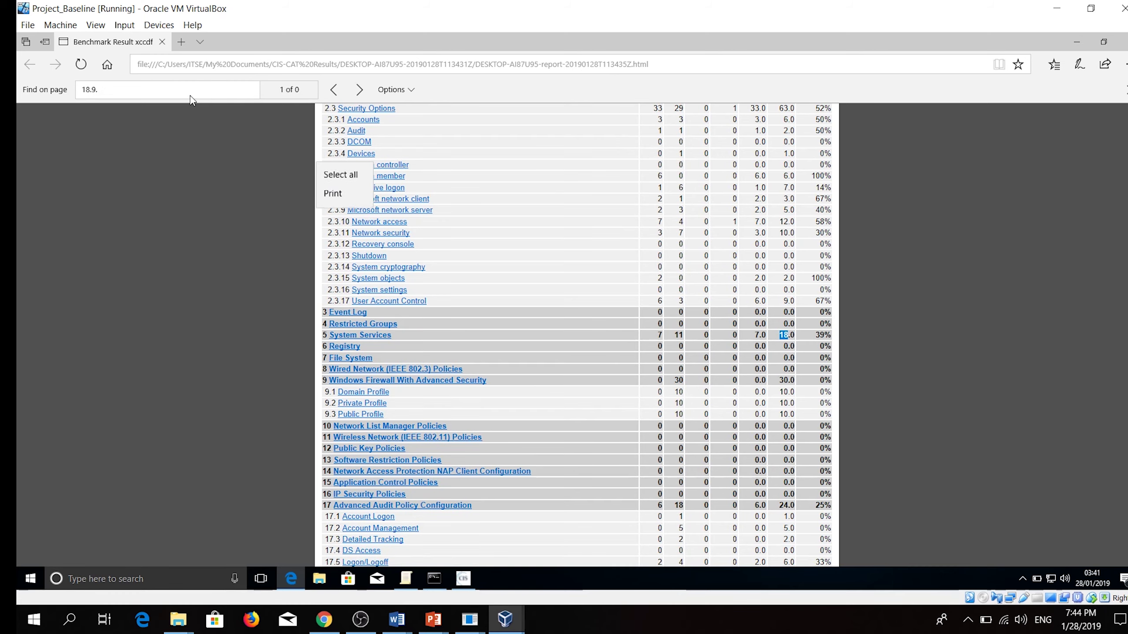
key("Return")
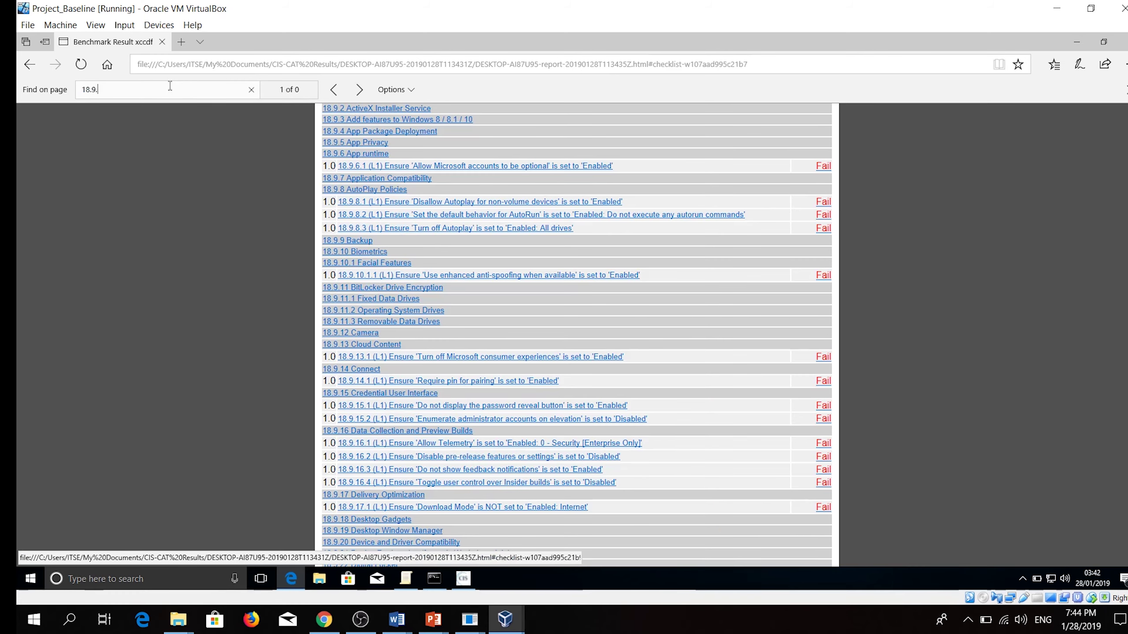
type("30.2")
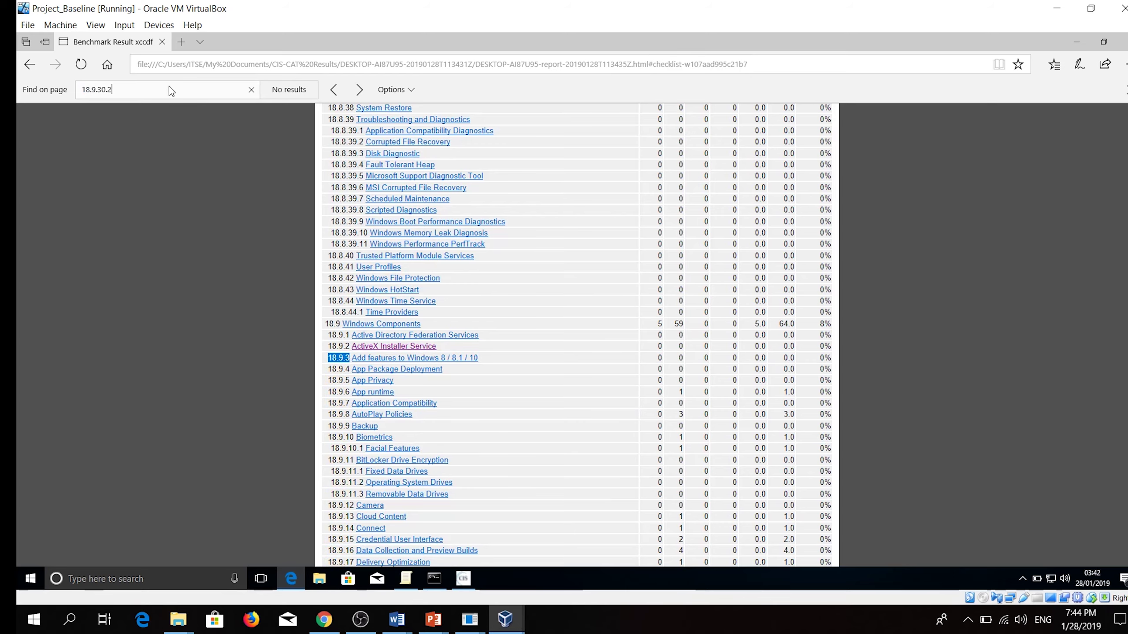
key("Return")
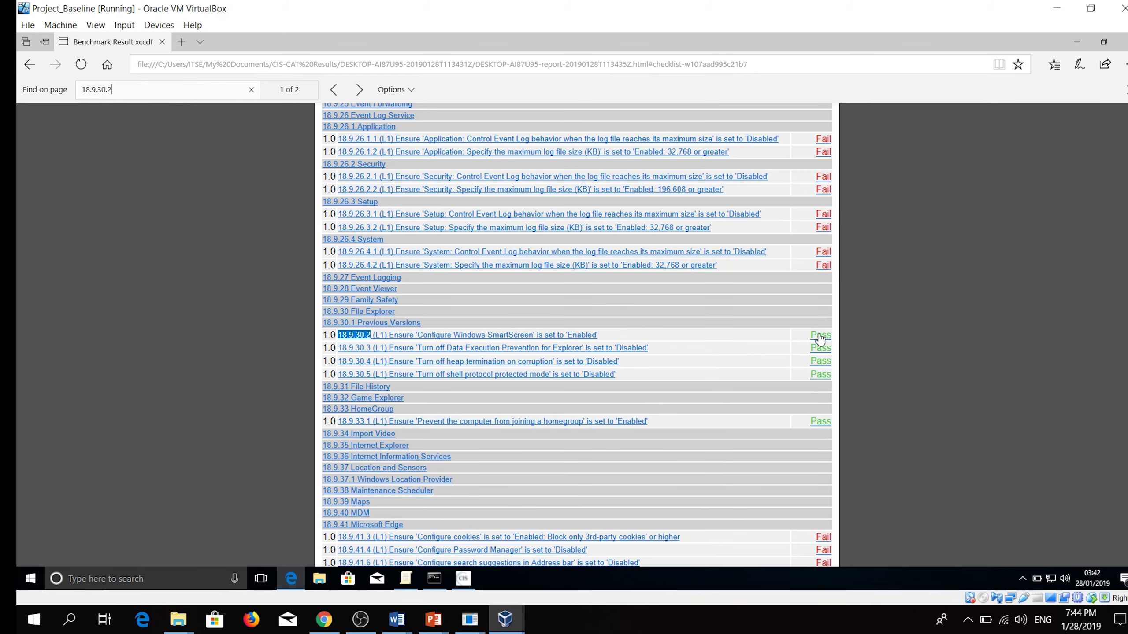
left_click(594, 339)
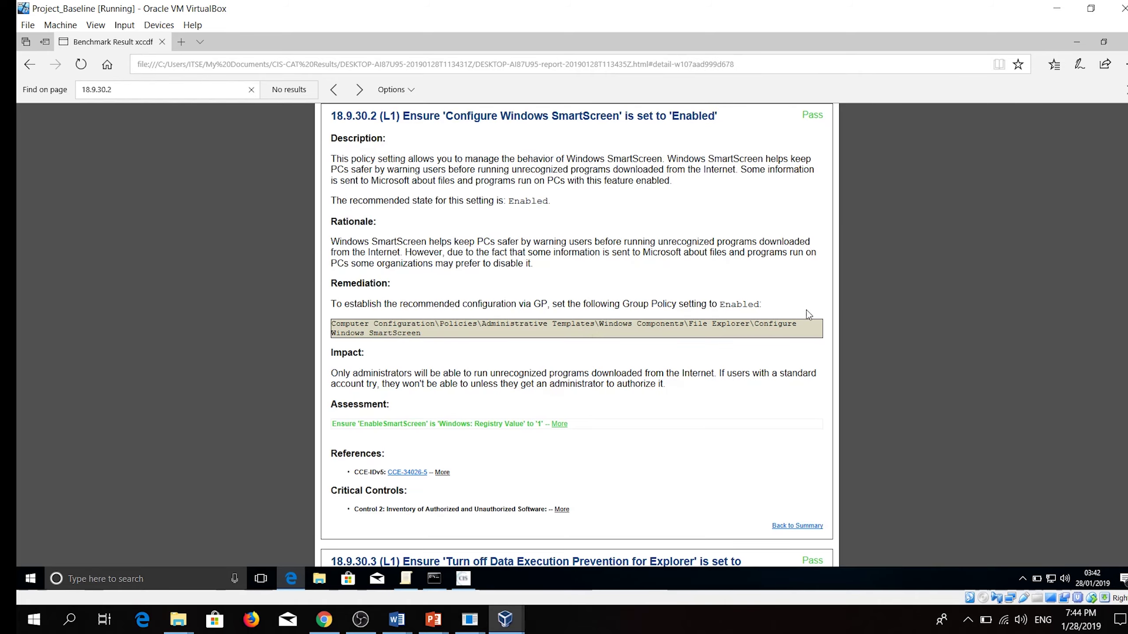
scroll(807, 310, "down", 5)
scroll(821, 298, "down", 5)
scroll(821, 299, "down", 5)
scroll(822, 298, "down", 5)
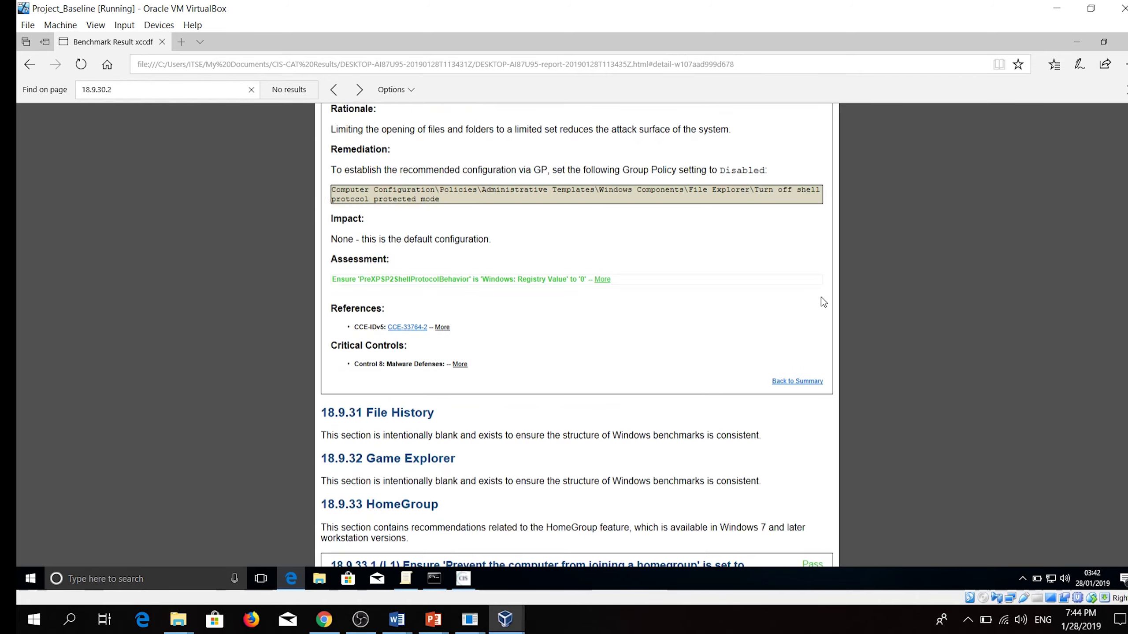
scroll(821, 301, "down", 5)
scroll(821, 301, "down", 5)
scroll(822, 302, "down", 2)
scroll(822, 301, "up", 5)
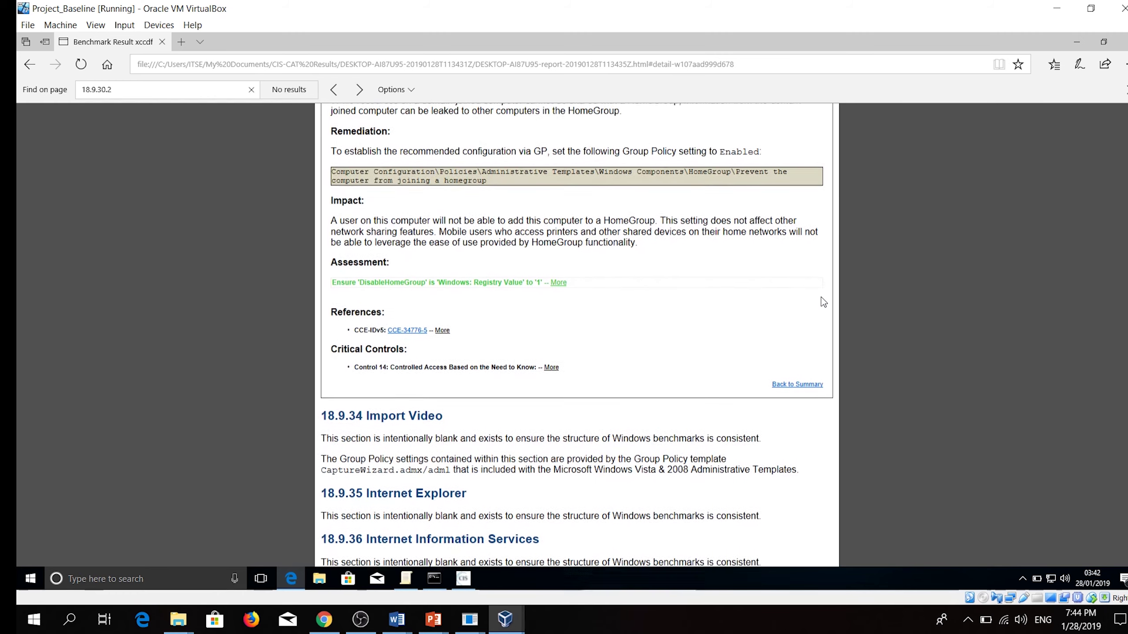
scroll(822, 302, "up", 2)
scroll(821, 302, "up", 1)
scroll(822, 302, "up", 2)
scroll(822, 301, "up", 1)
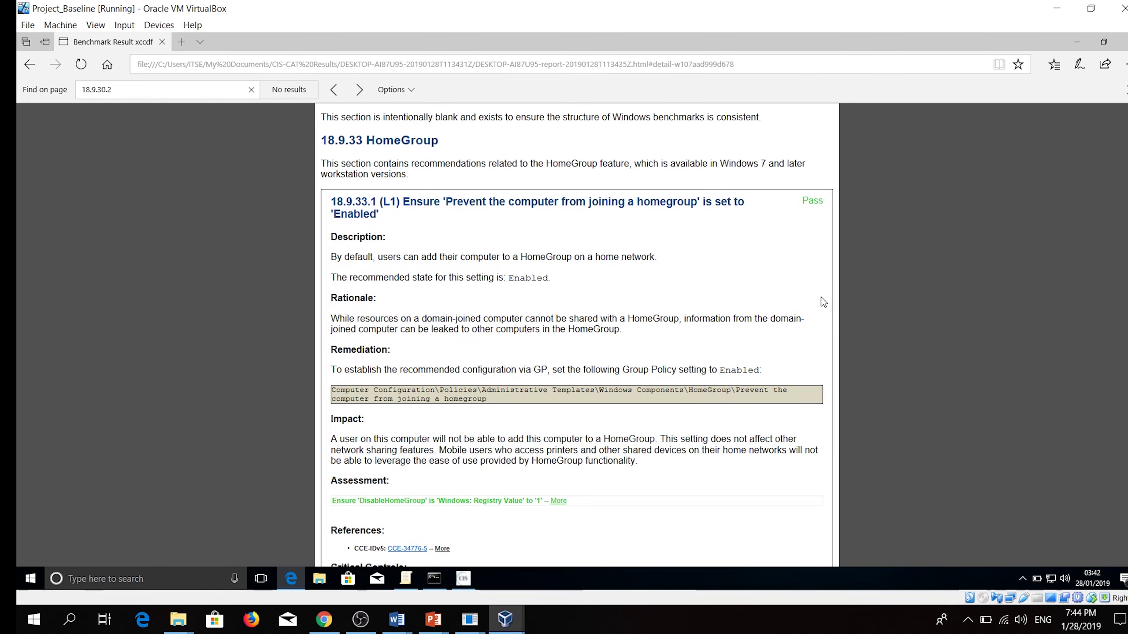
scroll(822, 301, "down", 1)
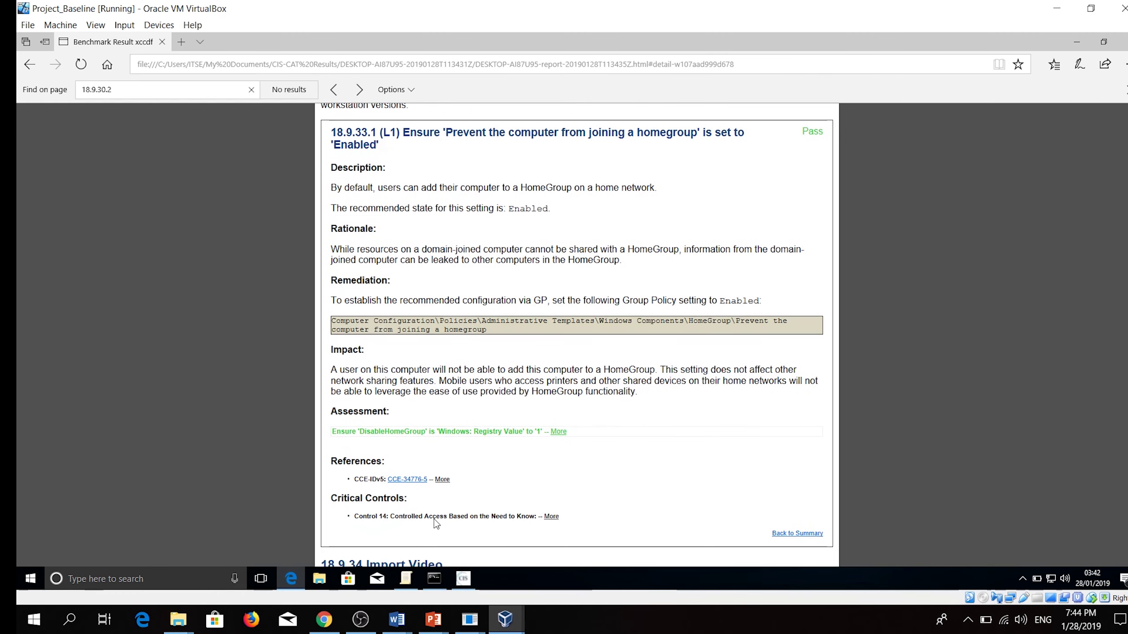
left_click(433, 620)
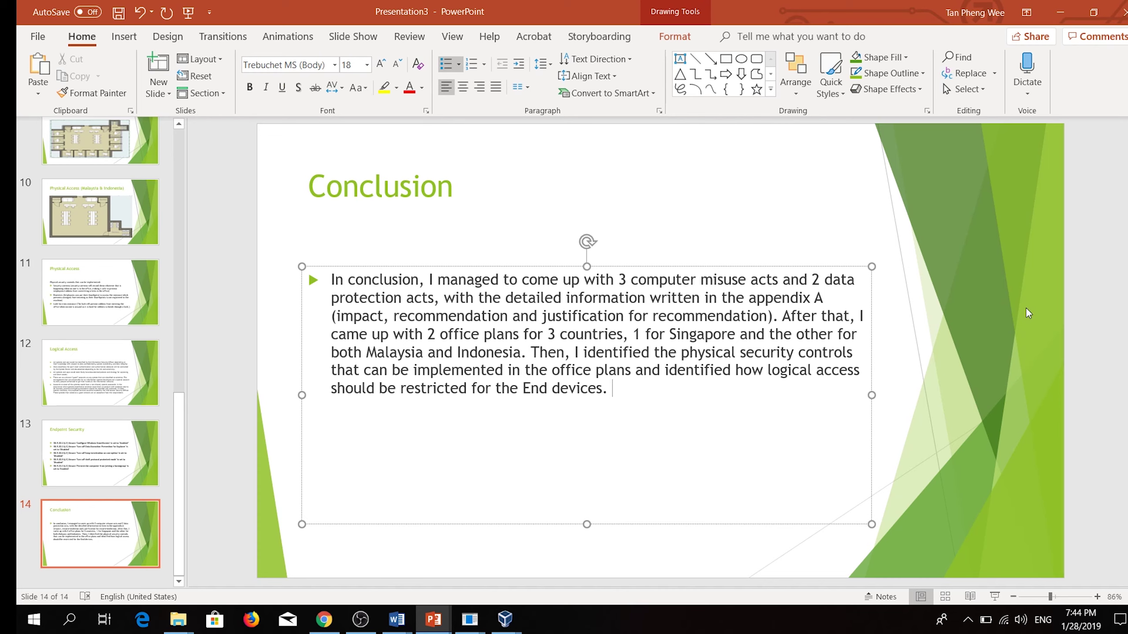
left_click(1028, 313)
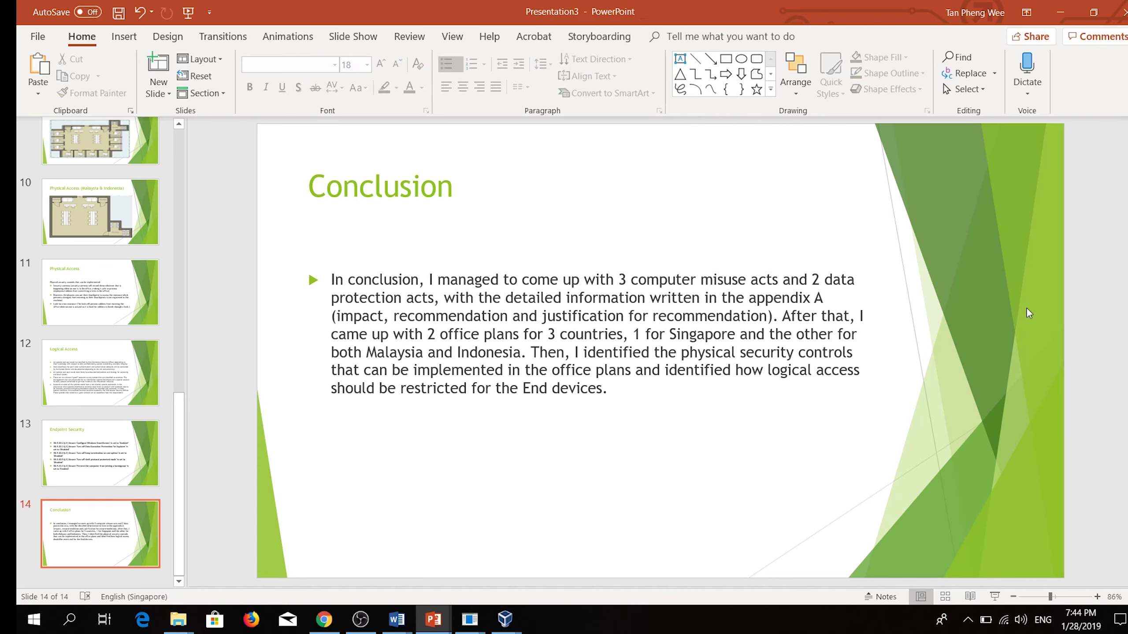